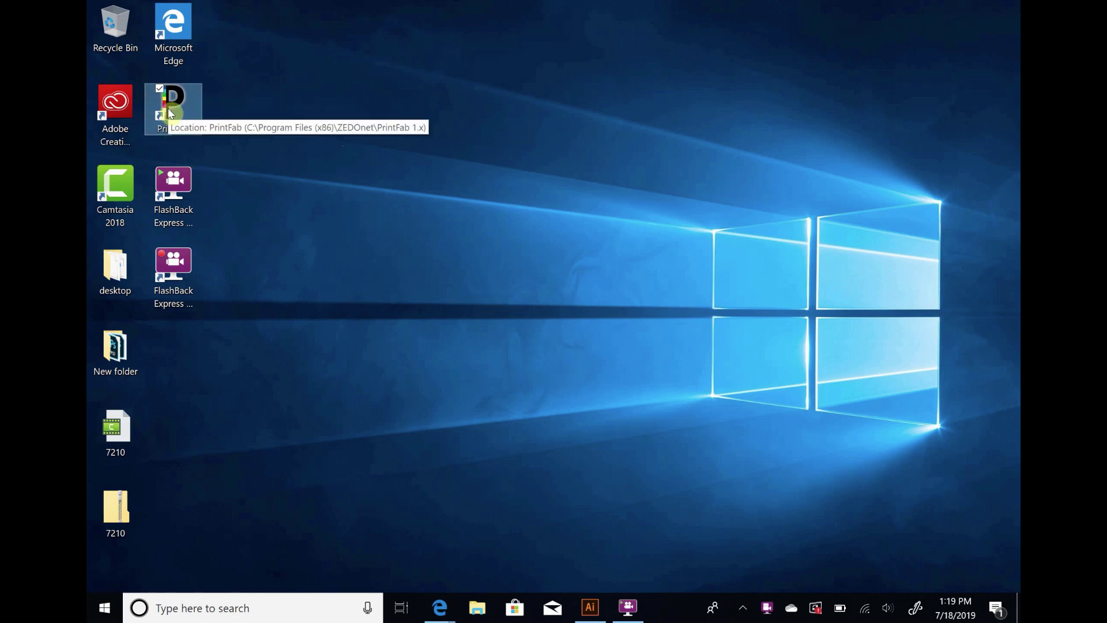
Add the USB-connected Canon iX6800 to PrintFab with the Canon PIXMA iX6800 series driver, skip the test page and close PrintFab.
double_click(170, 112)
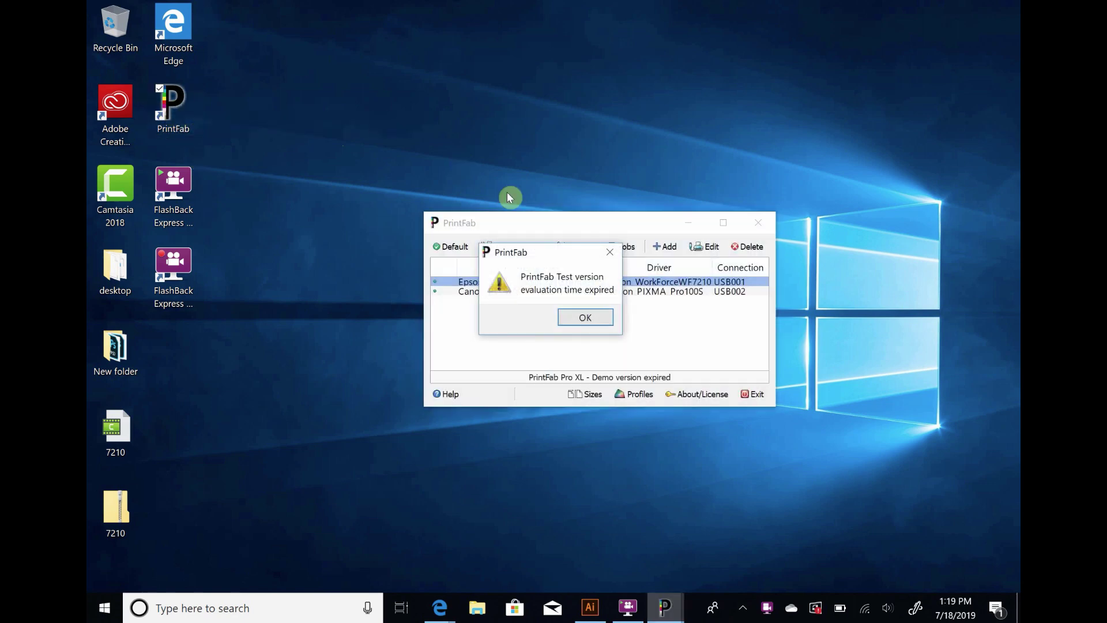
click(585, 317)
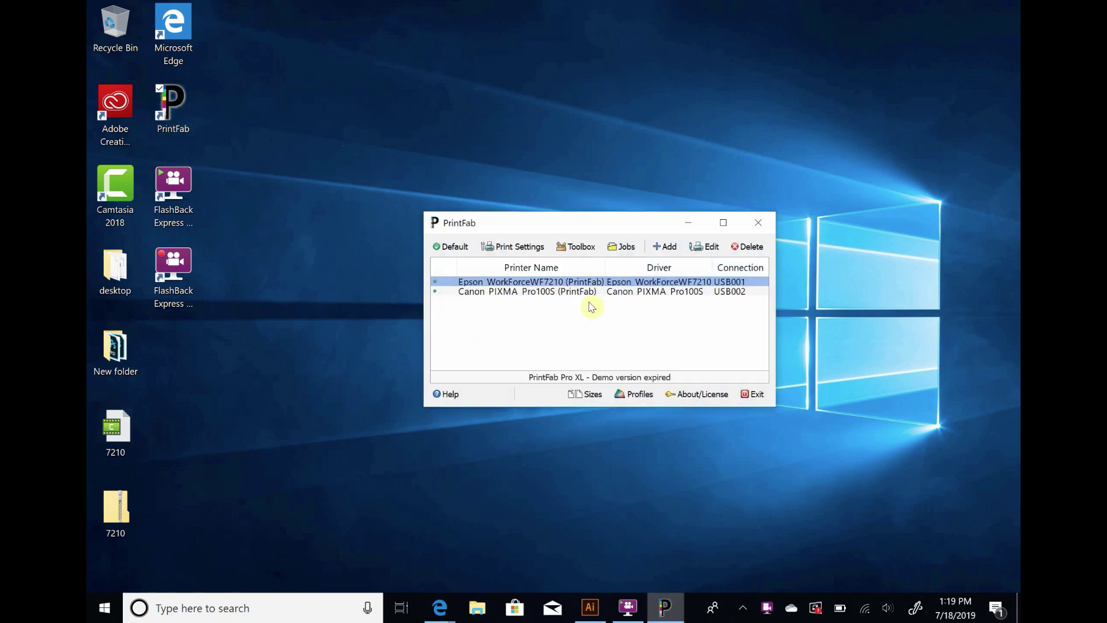
click(666, 247)
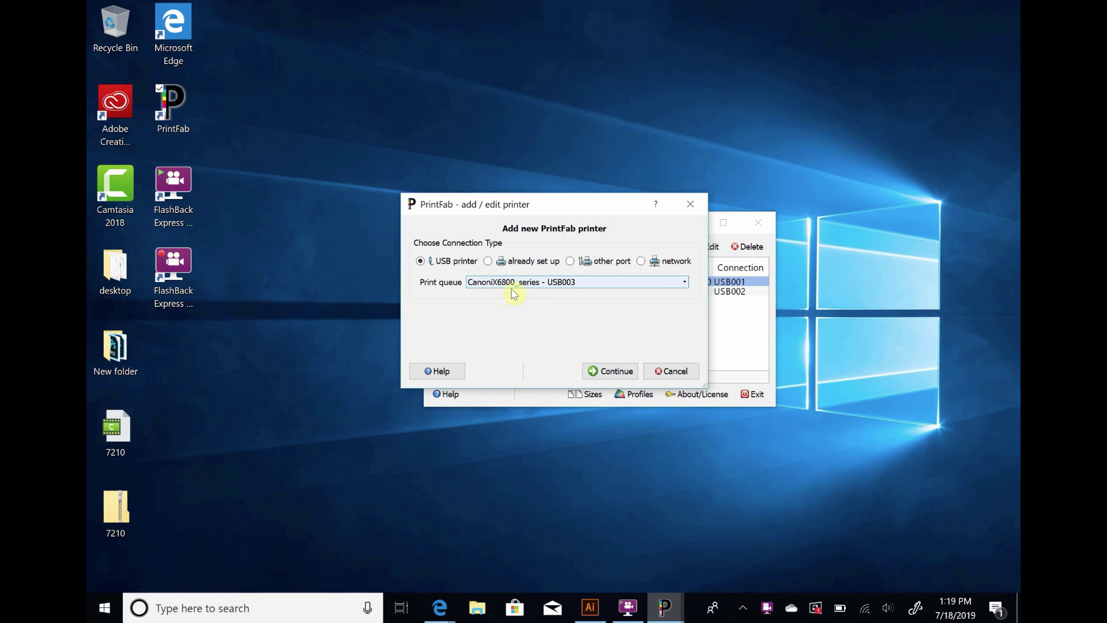
click(614, 372)
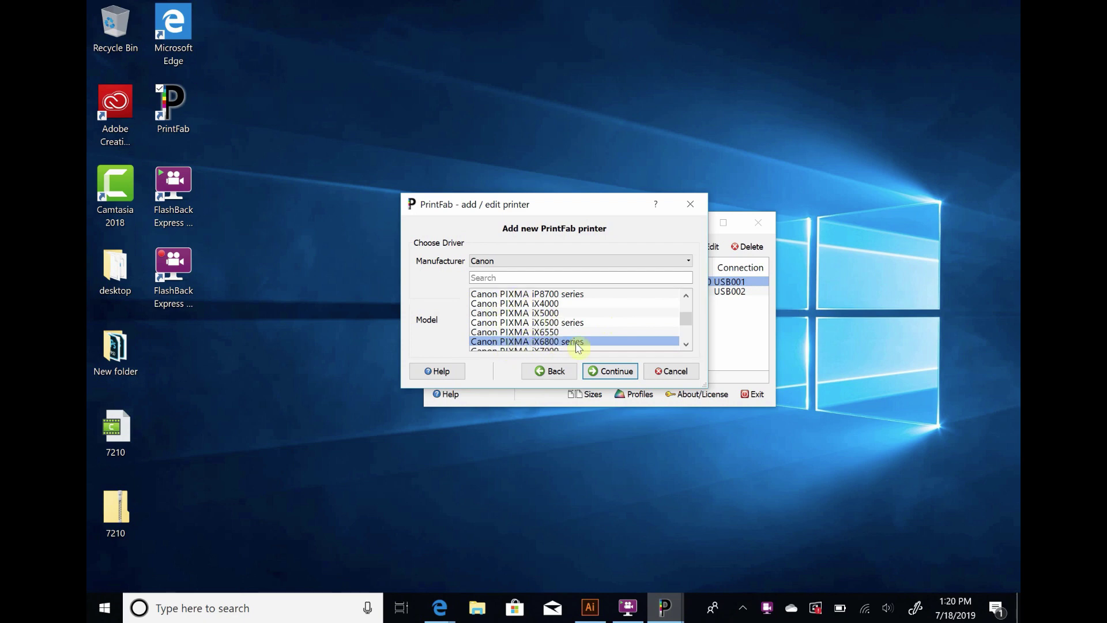
click(608, 375)
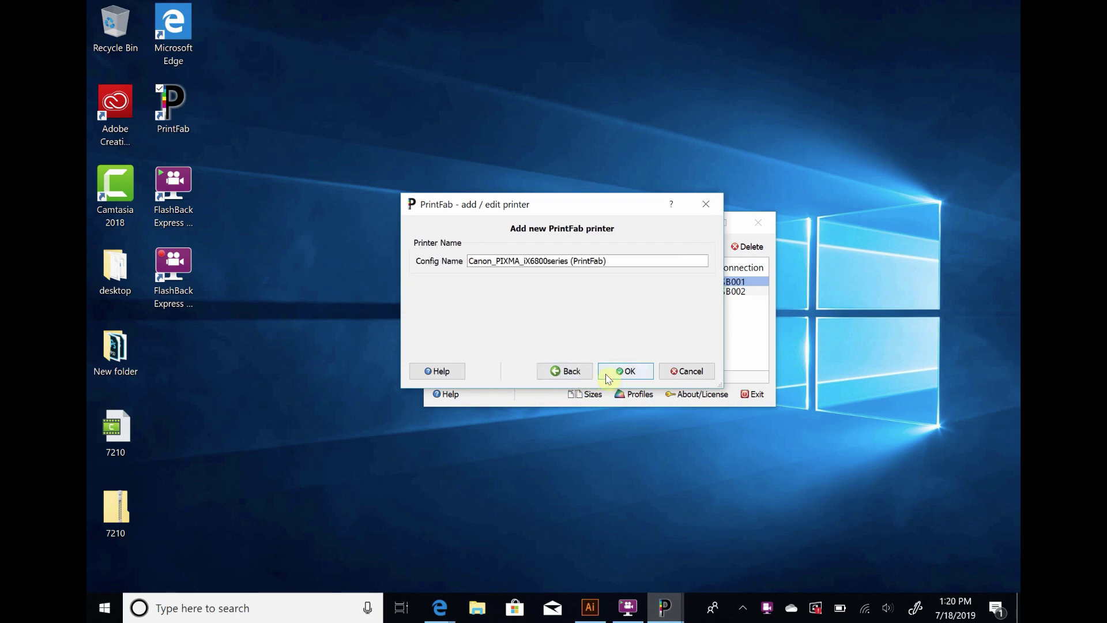
click(623, 375)
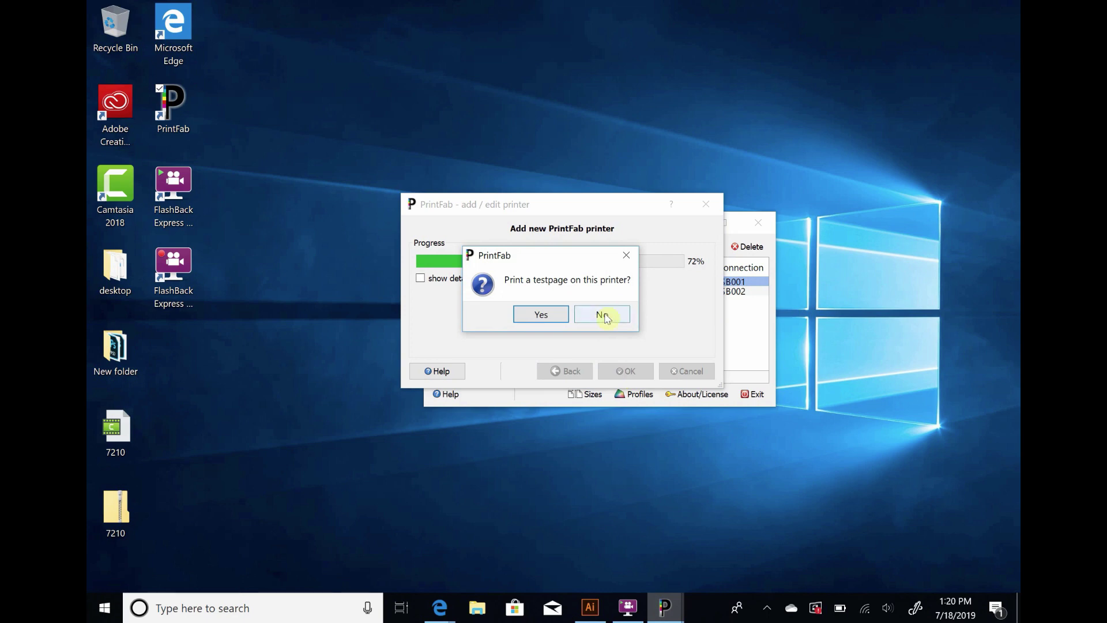
click(605, 315)
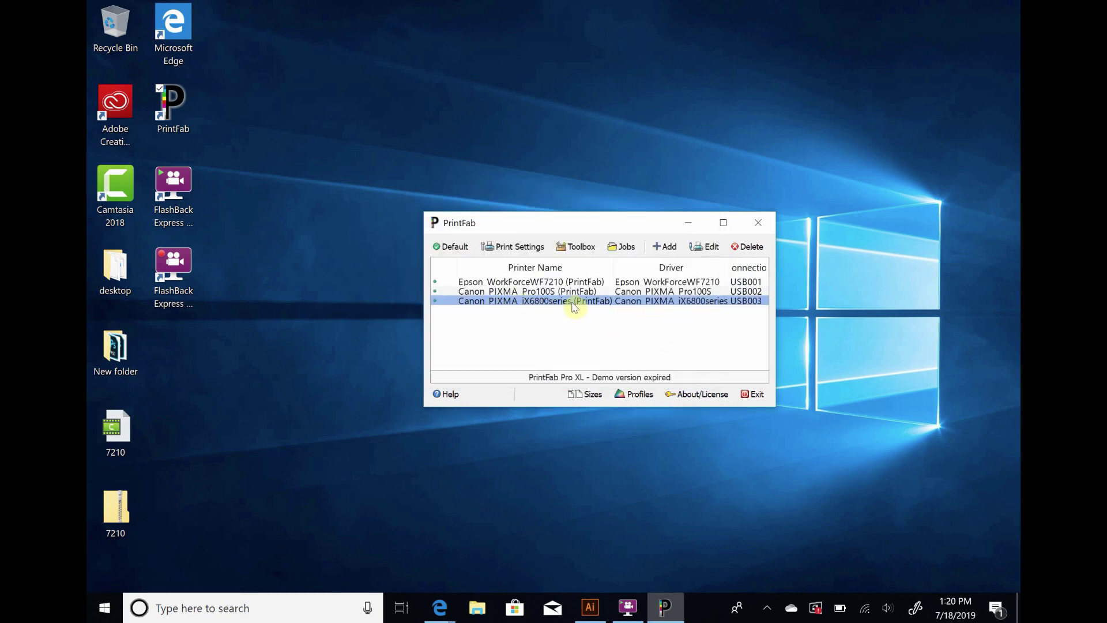
click(758, 226)
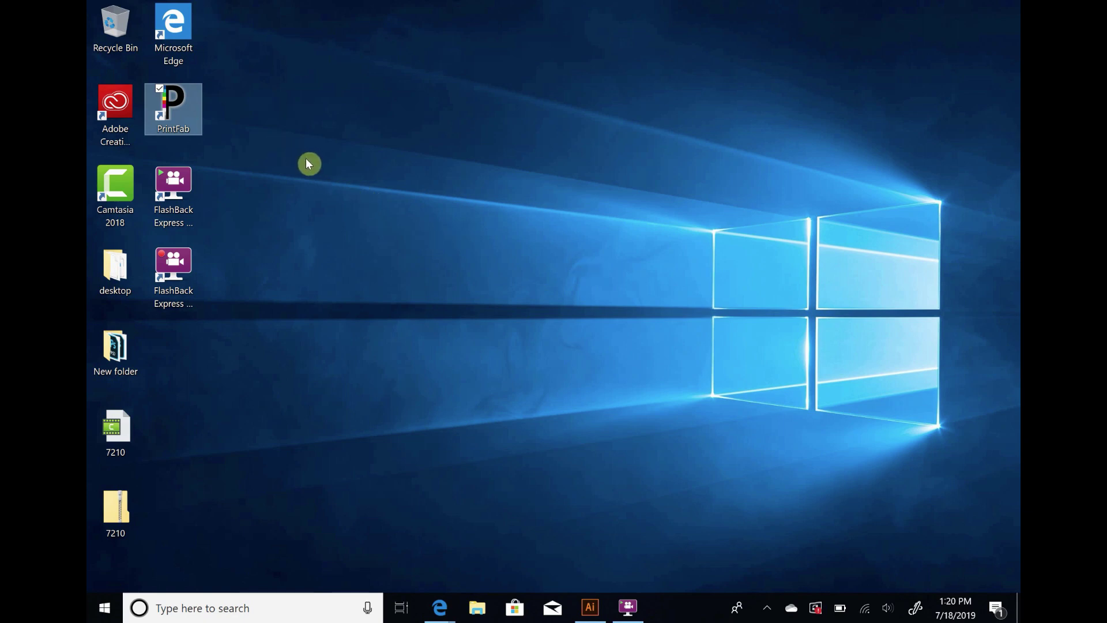
Open the management page for Canon_PIXMA_iX6800series (PrintFab) in the Windows printer settings.
click(99, 610)
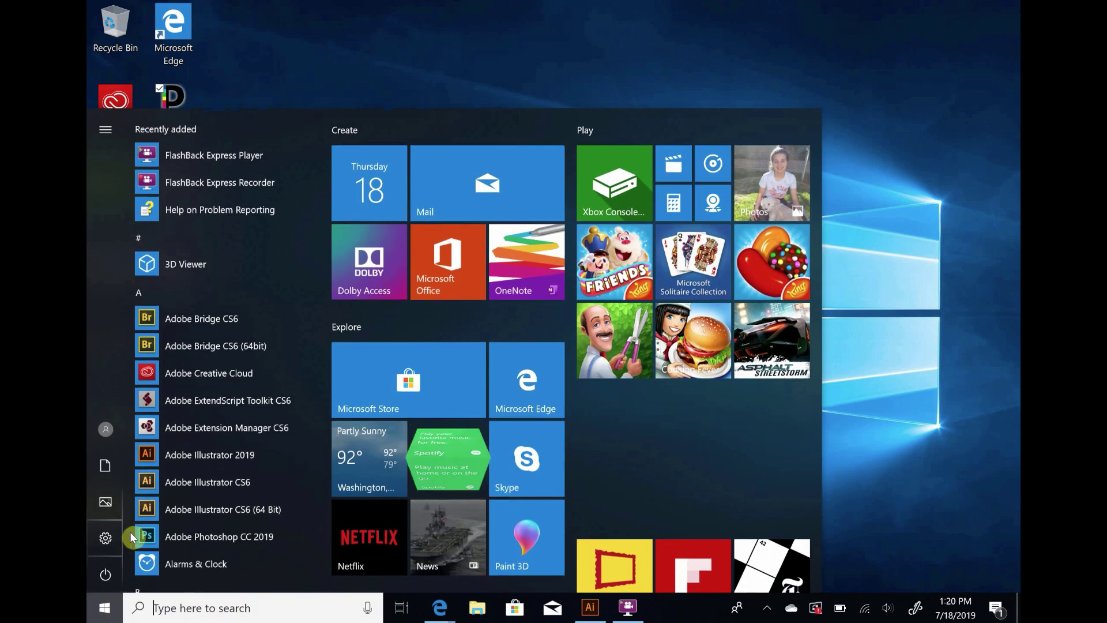
click(107, 538)
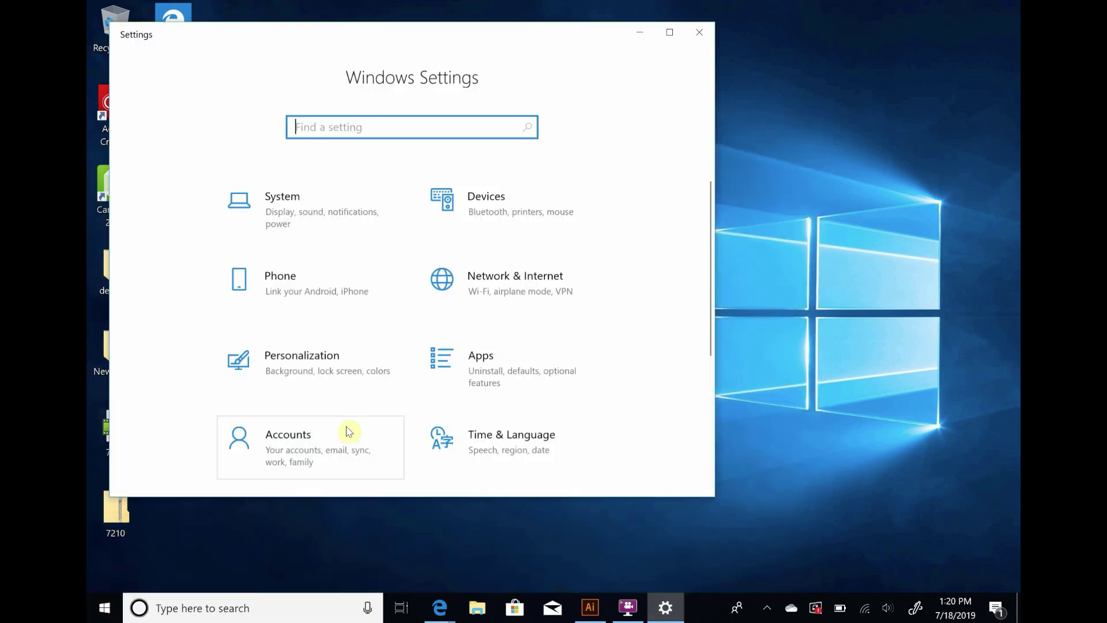
click(485, 210)
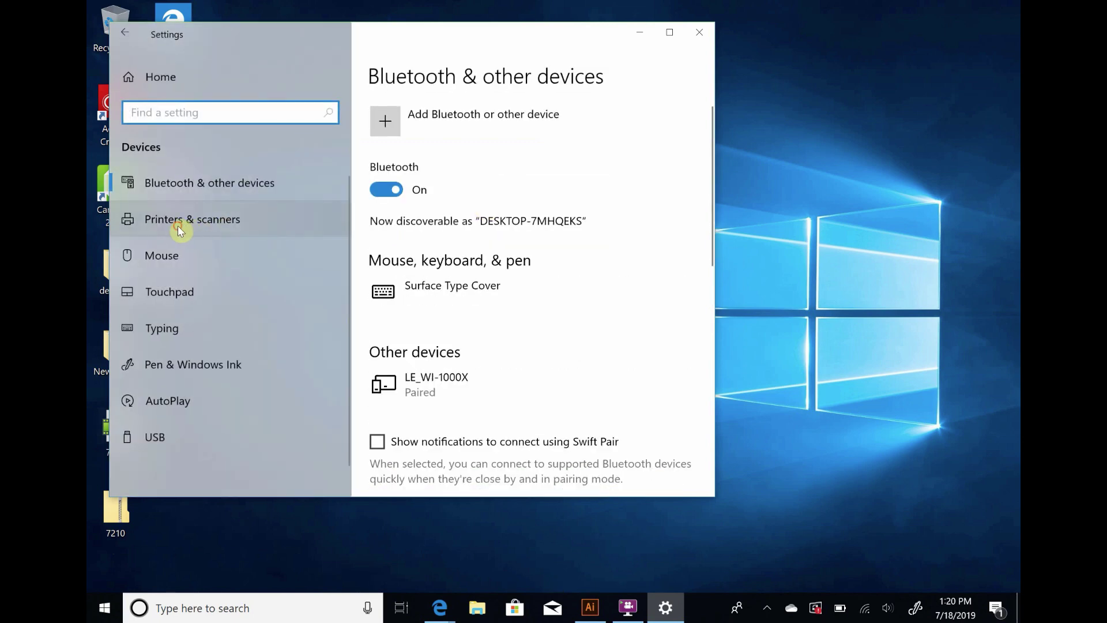
click(180, 229)
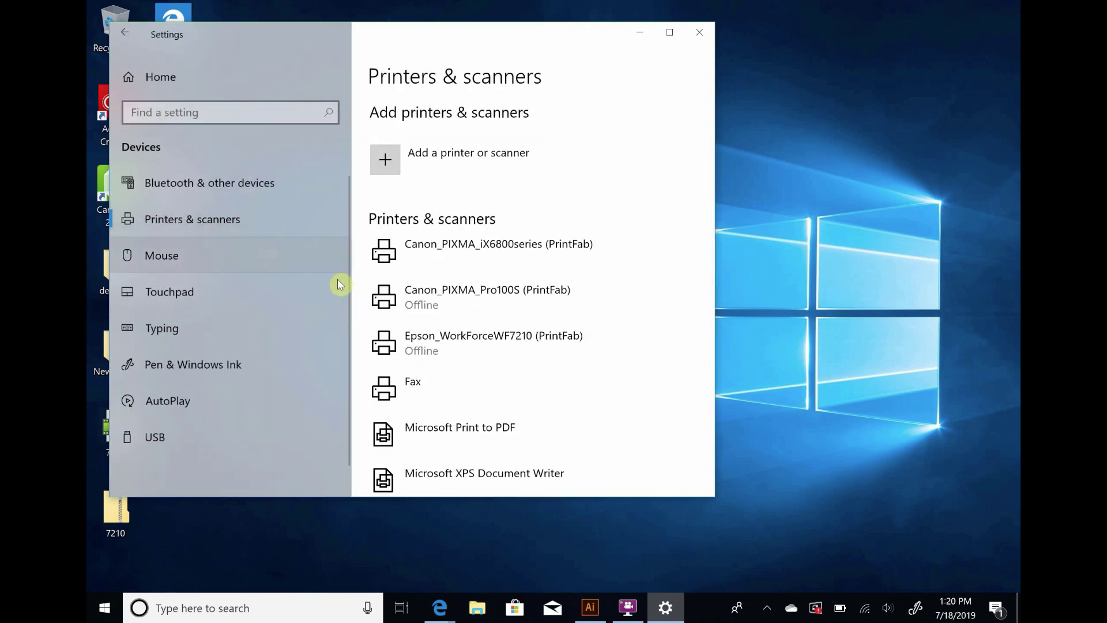
click(487, 252)
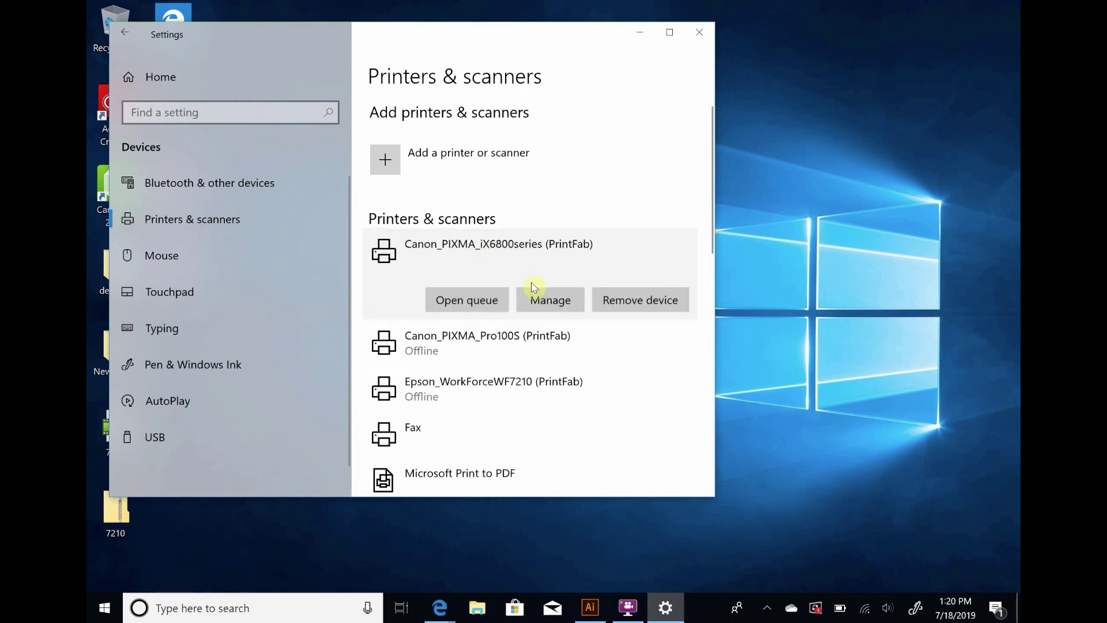
click(545, 301)
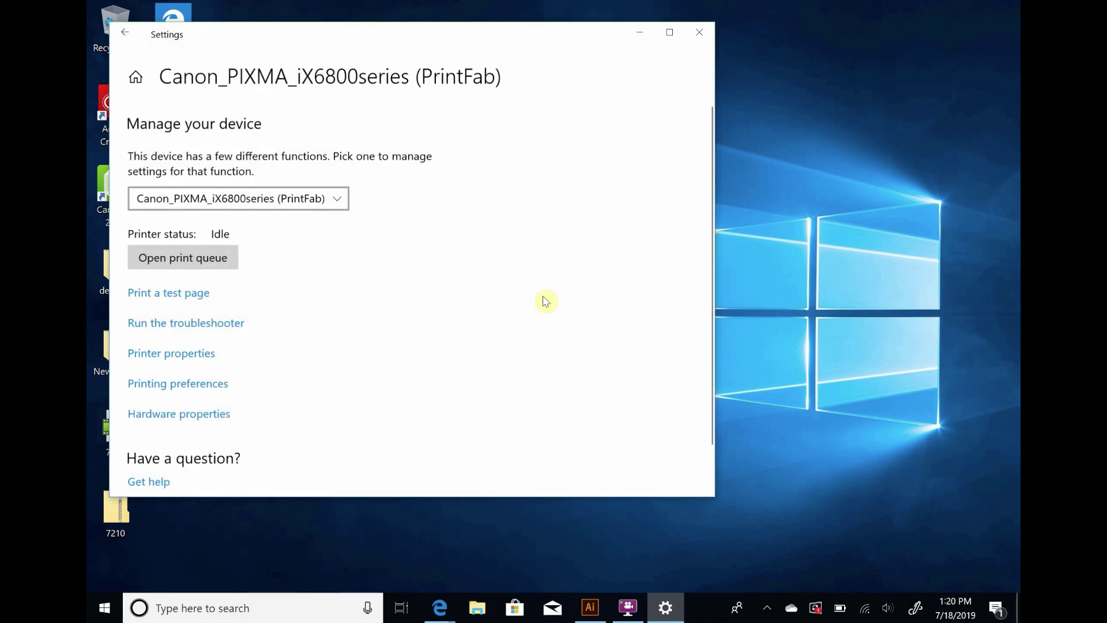
View the printer's general properties and the device functions offered for management.
click(171, 354)
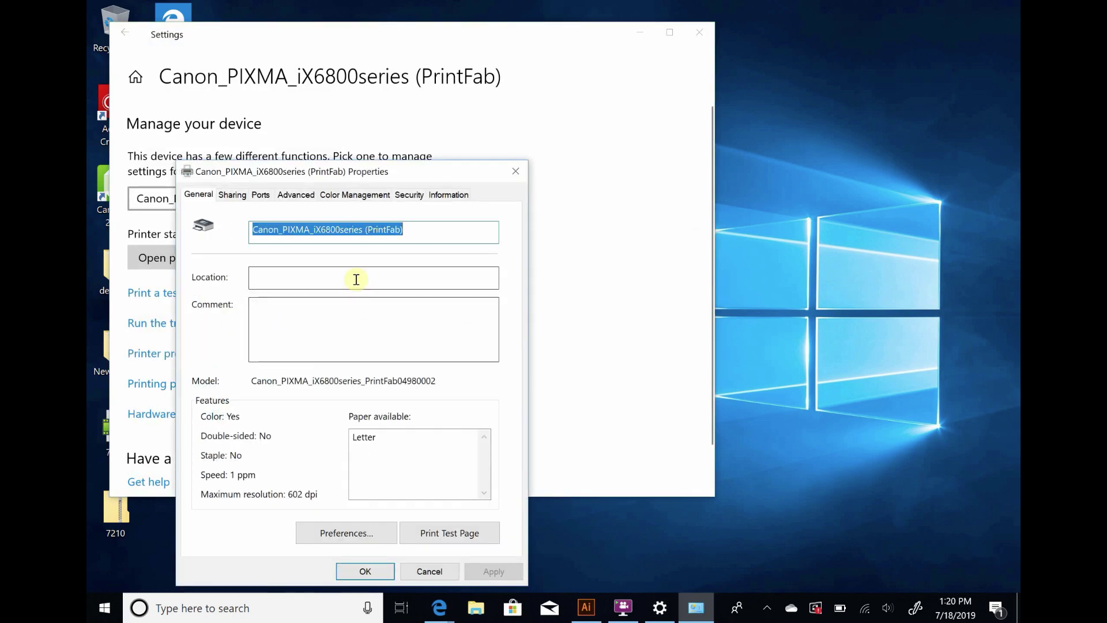
click(515, 172)
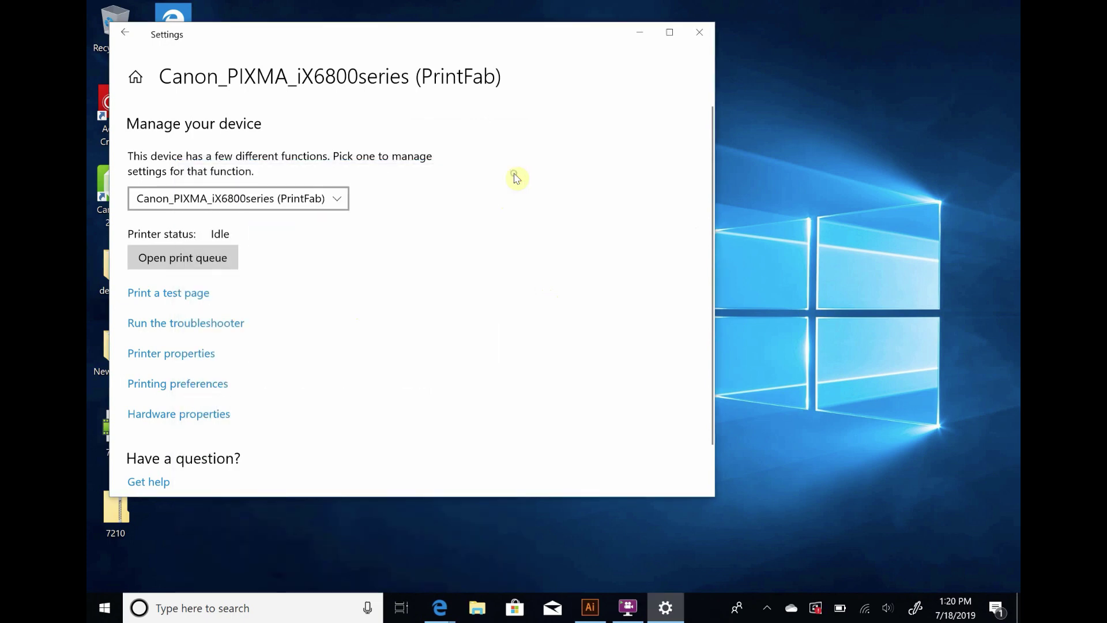
click(334, 201)
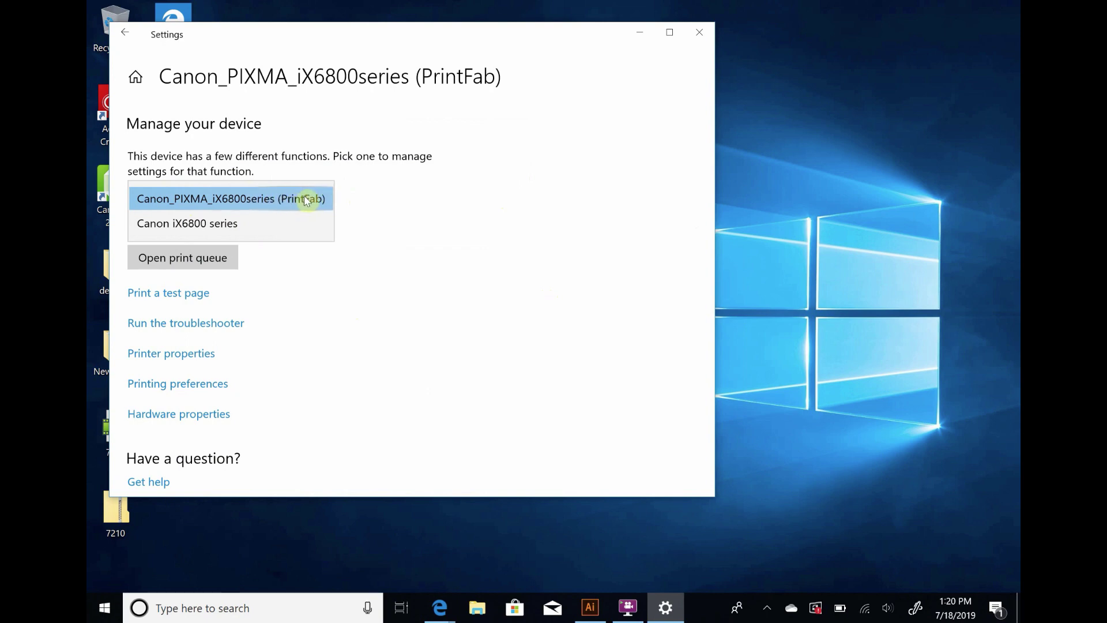
click(353, 196)
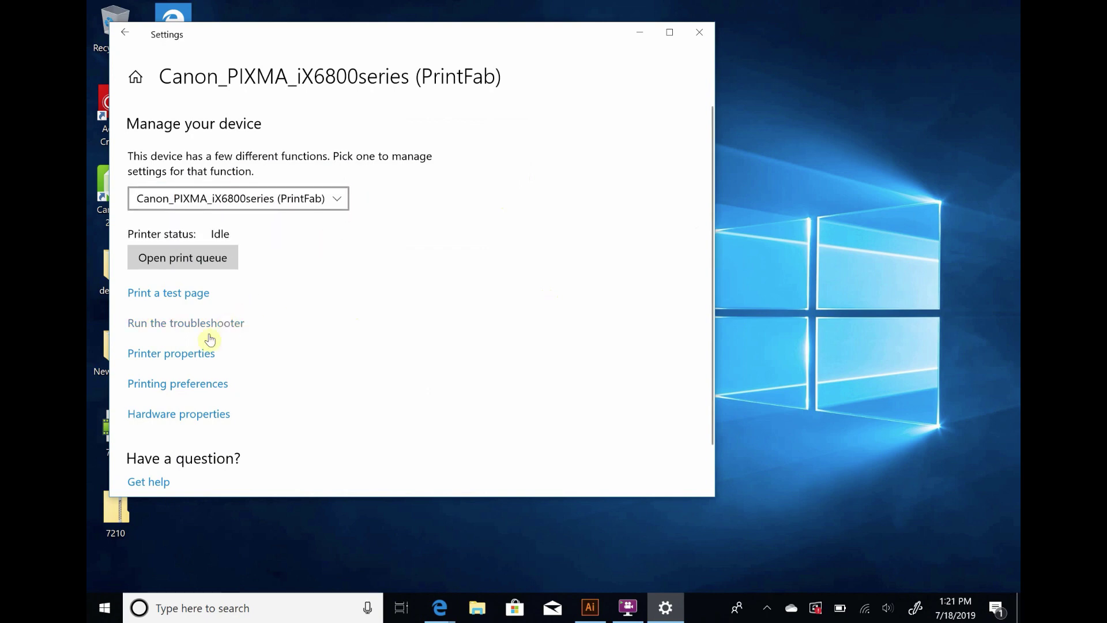
Open the PrintFab printer's printing preferences from its properties and set the page size to A3+, keeping Top Feed.
click(185, 353)
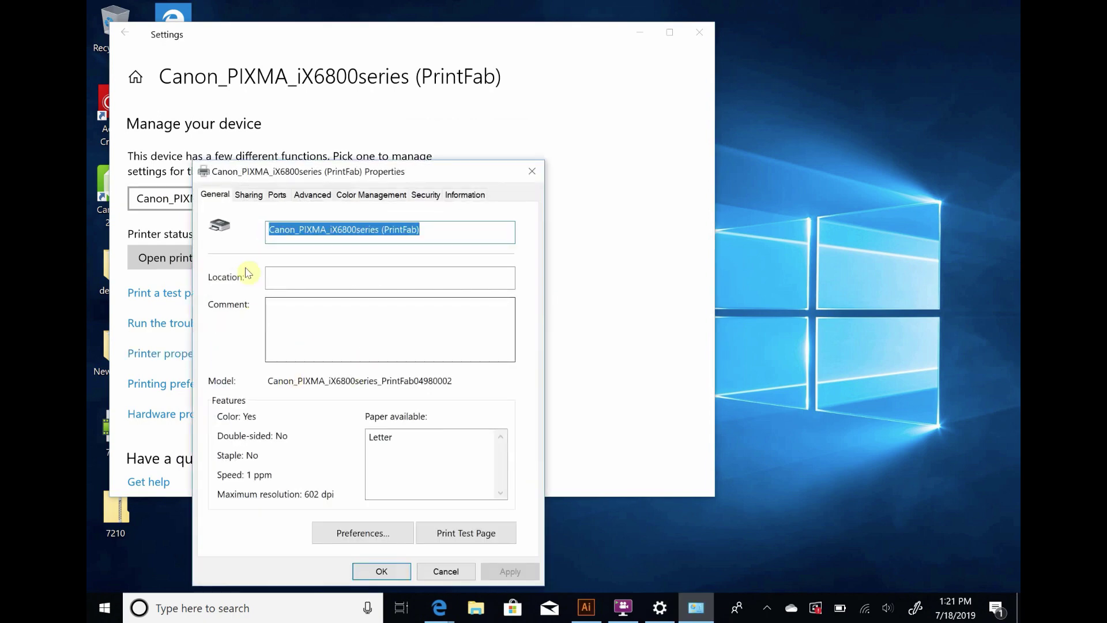
click(357, 534)
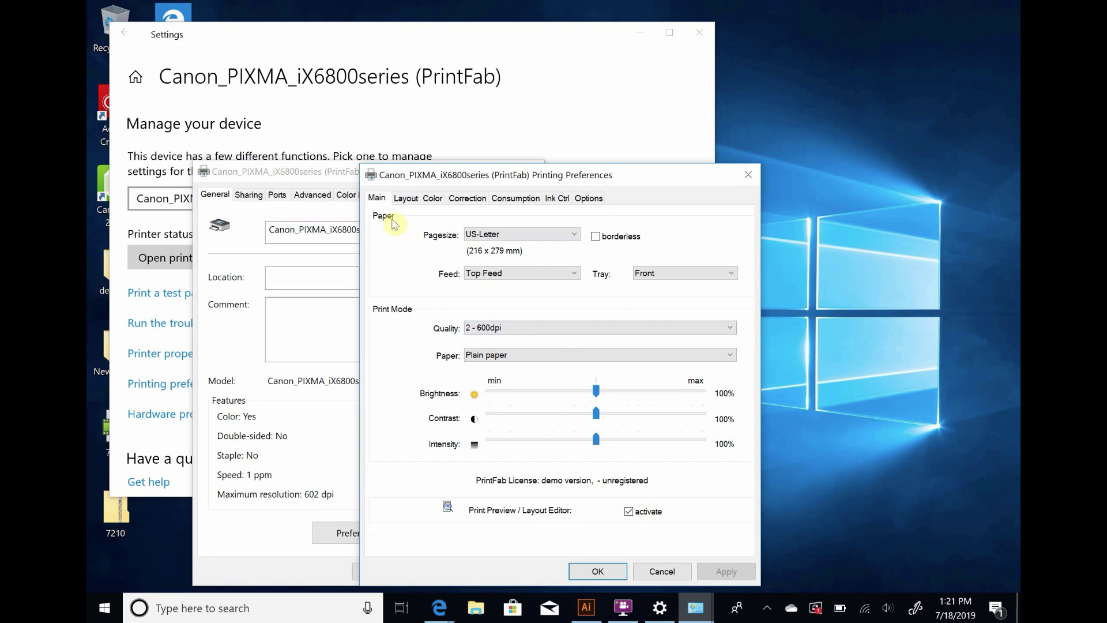
click(516, 237)
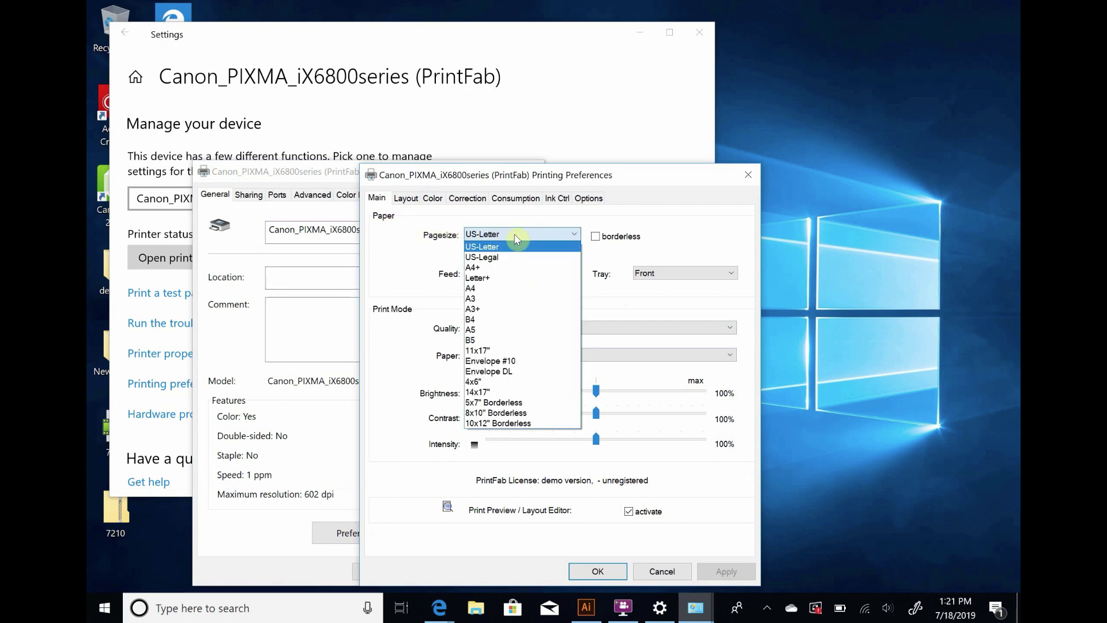
click(502, 308)
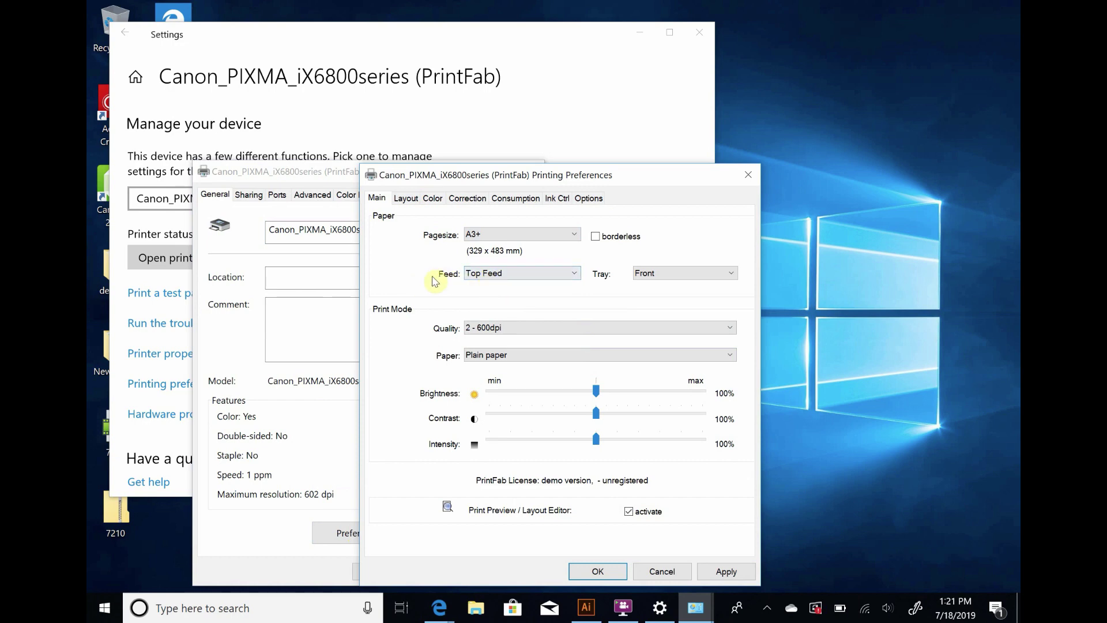
click(515, 277)
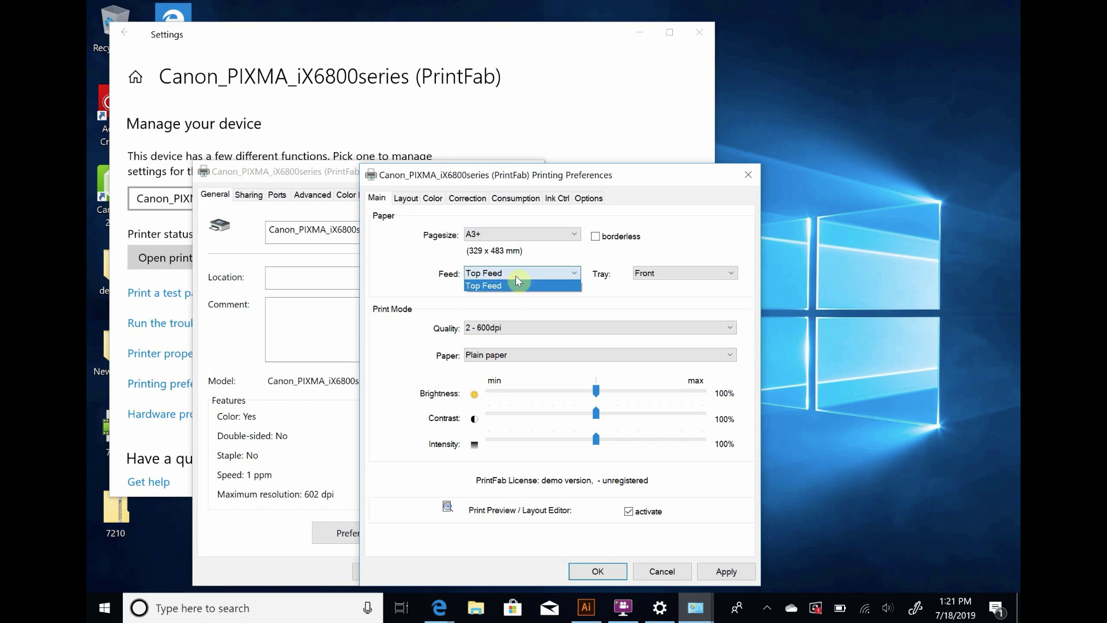
click(516, 276)
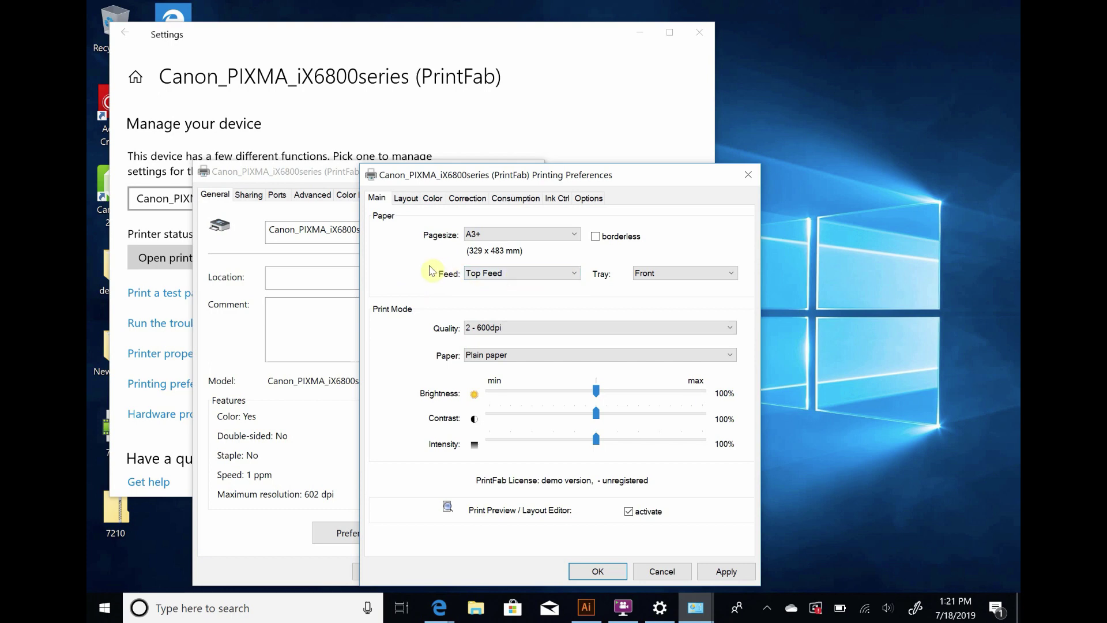
Set the paper type to Transparent CF102 and the print quality to 4 - 9600dpi.
click(507, 359)
click(500, 389)
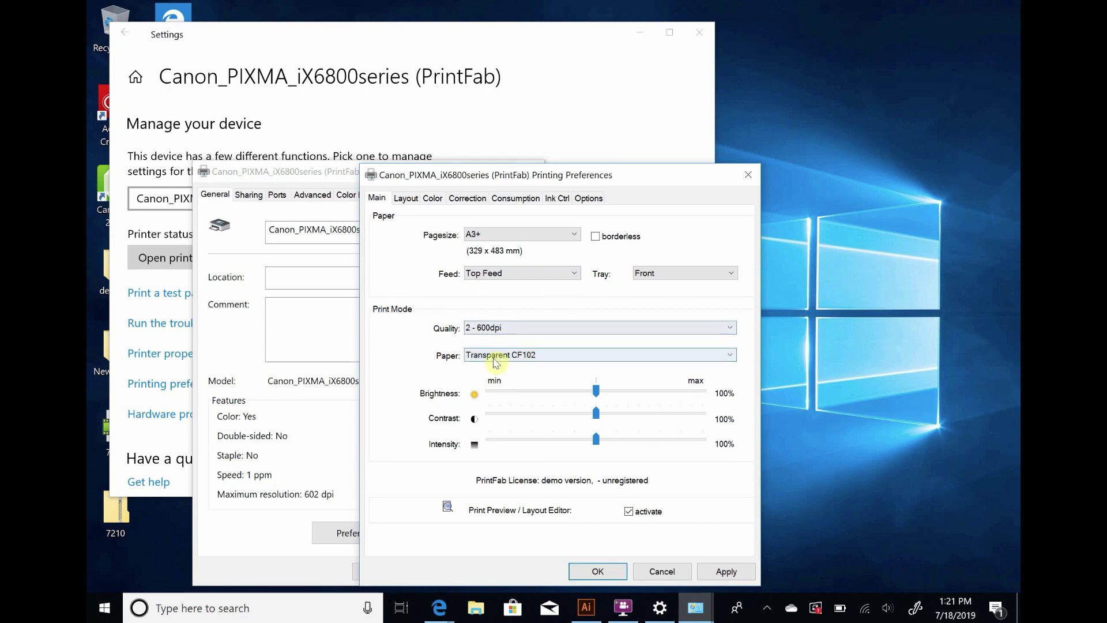
click(523, 328)
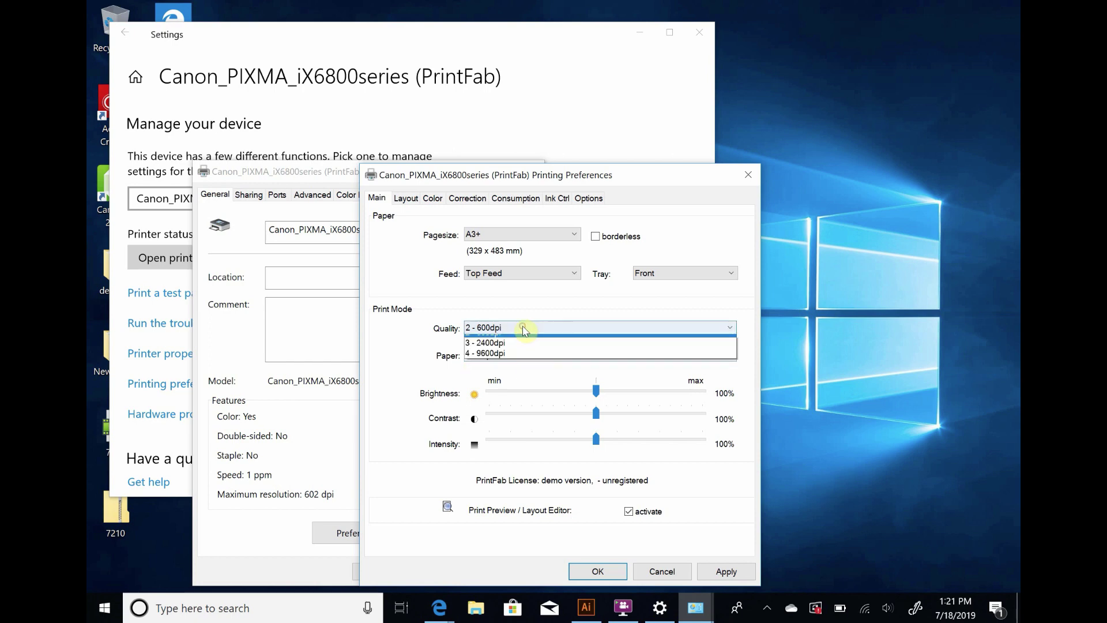
click(515, 354)
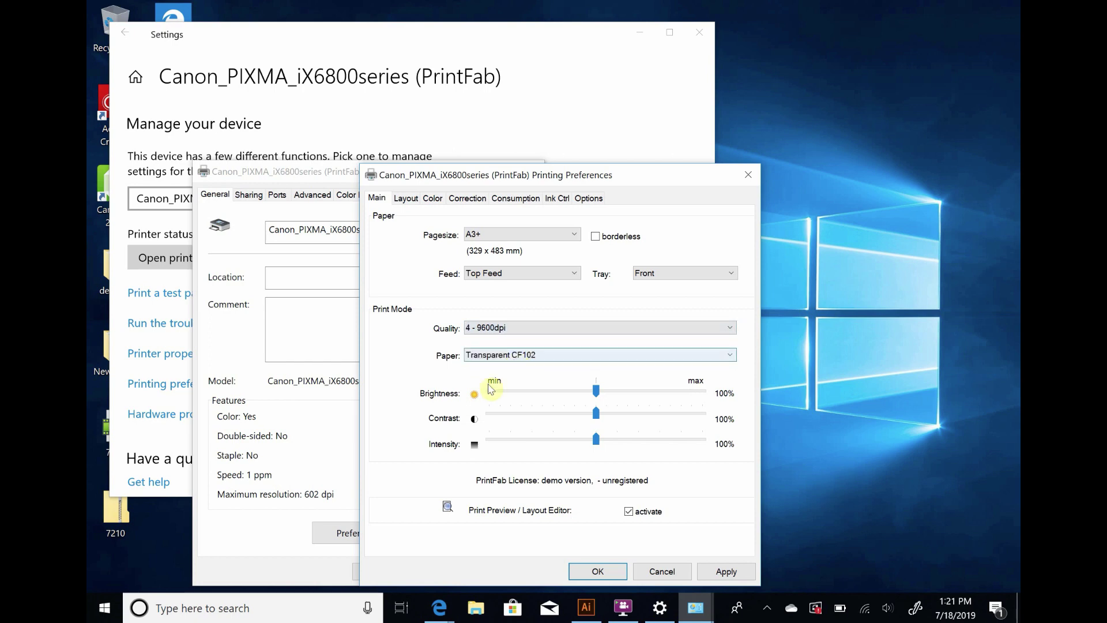
Adjust the print brightness, trying 140%.
click(617, 393)
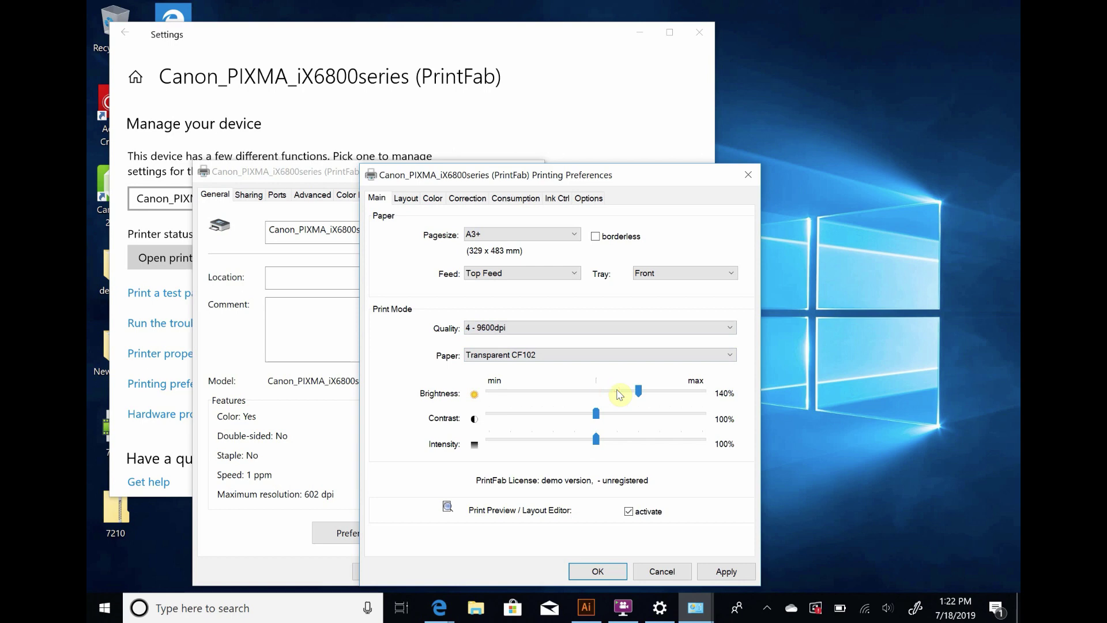
click(635, 395)
click(633, 395)
mouse_move(634, 394)
mouse_down()
mouse_move(619, 394)
mouse_move(628, 395)
mouse_up()
Set the Halftone Screen Mode to All Black in the screen printing options, after trying Single Black (pre-halftoned).
click(595, 198)
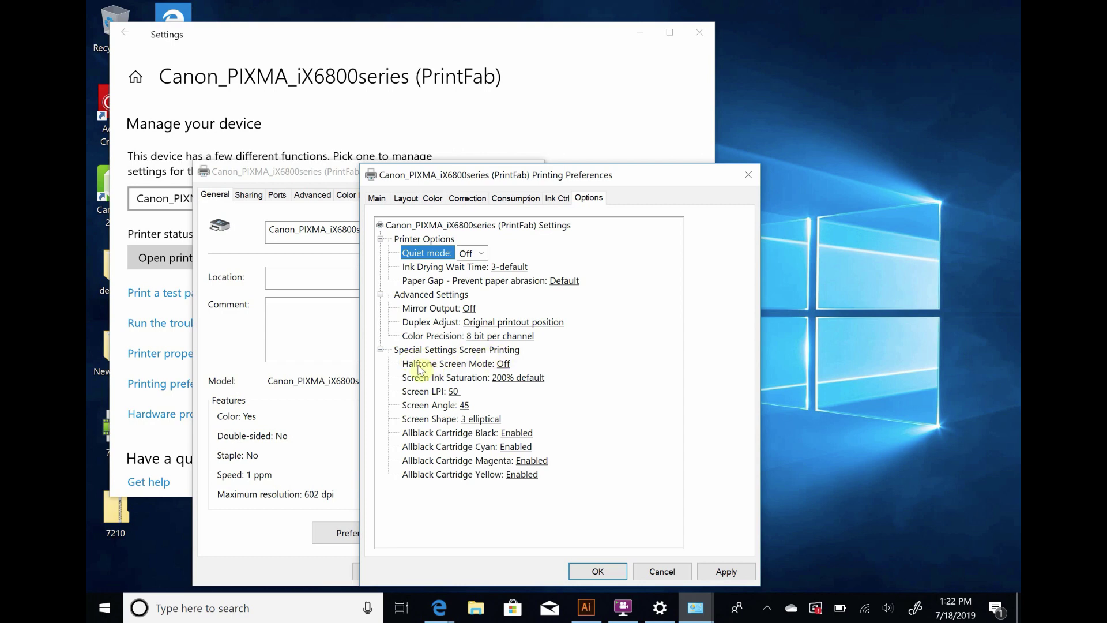
click(504, 365)
click(527, 363)
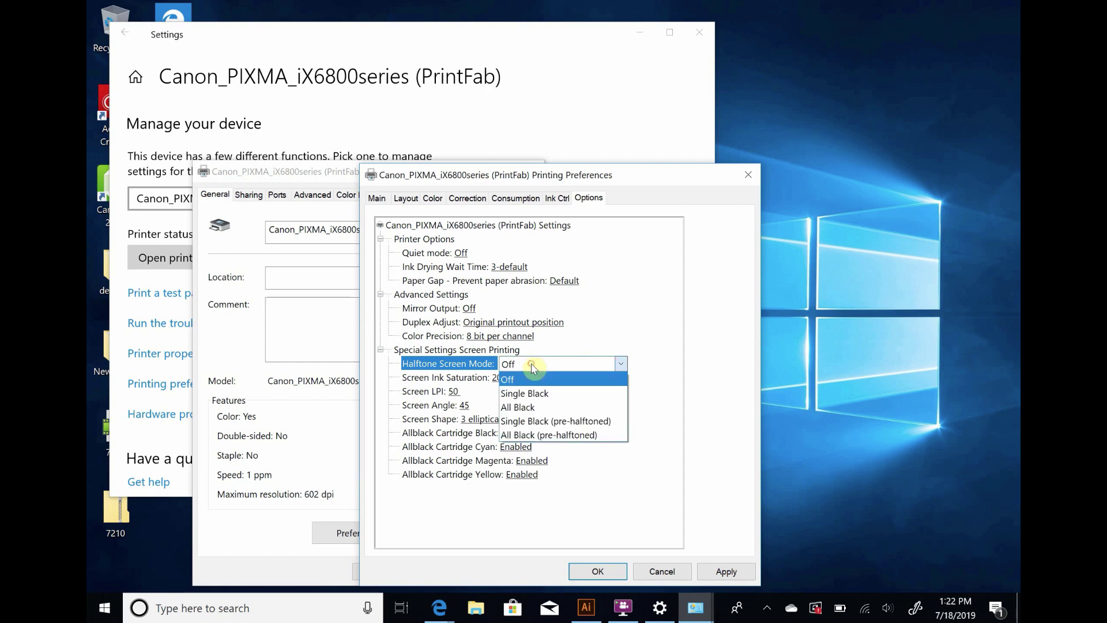
click(560, 428)
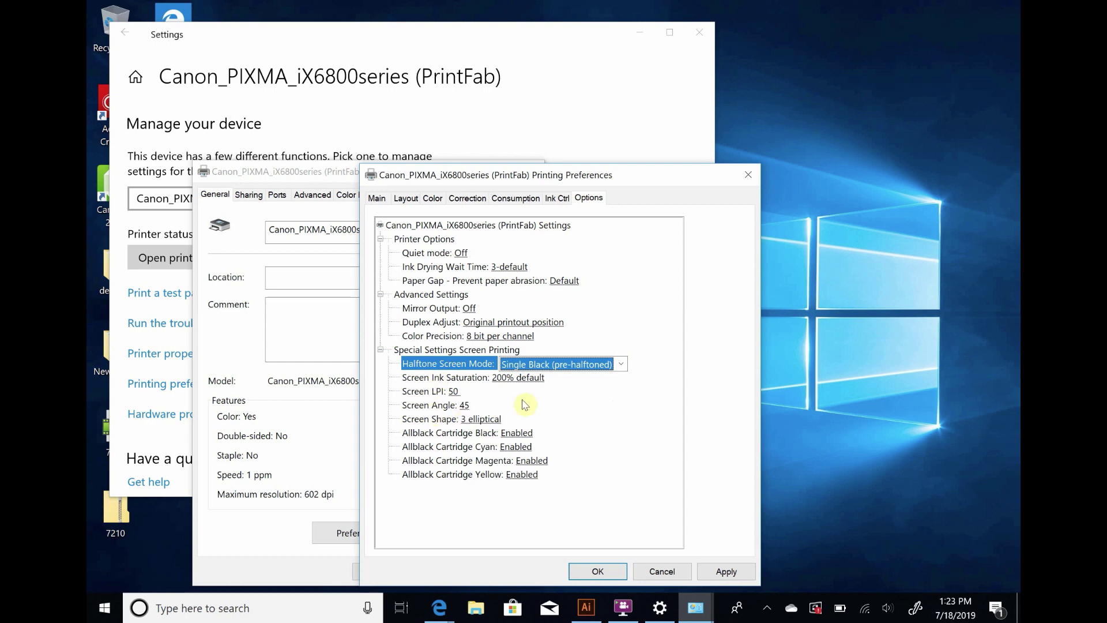
click(530, 368)
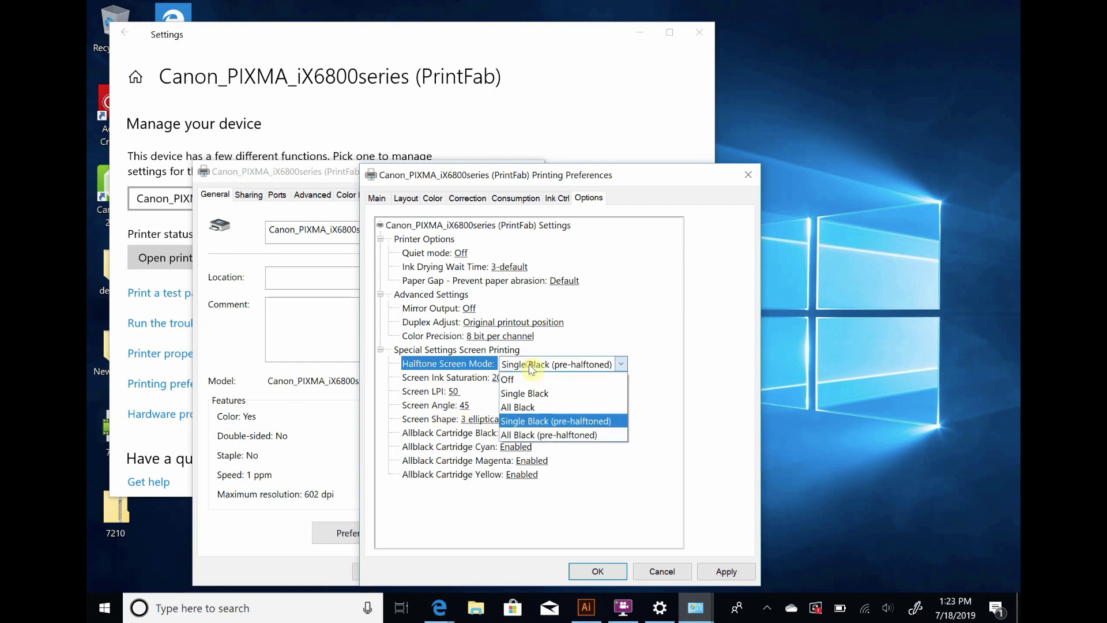
click(526, 407)
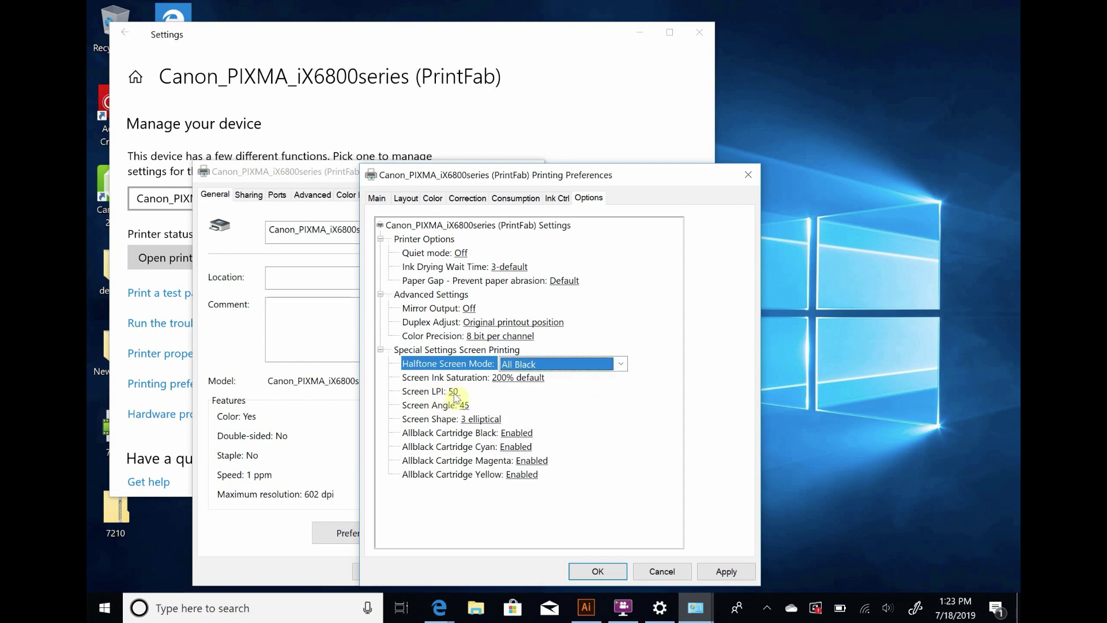
Set the Screen Angle to 25 in the special screen printing settings.
click(468, 406)
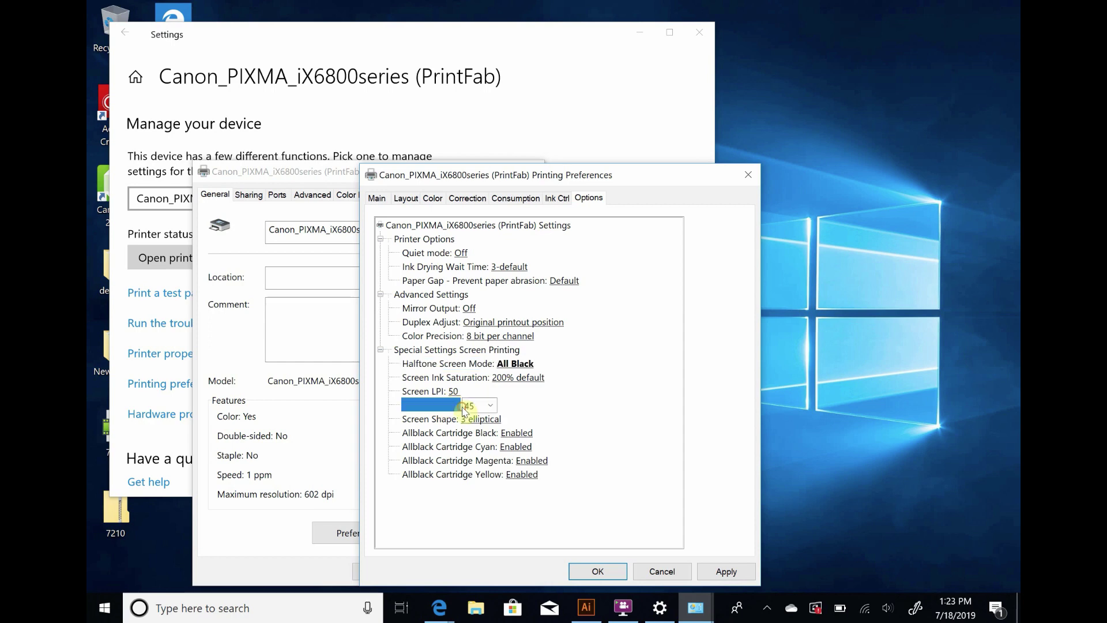
click(494, 406)
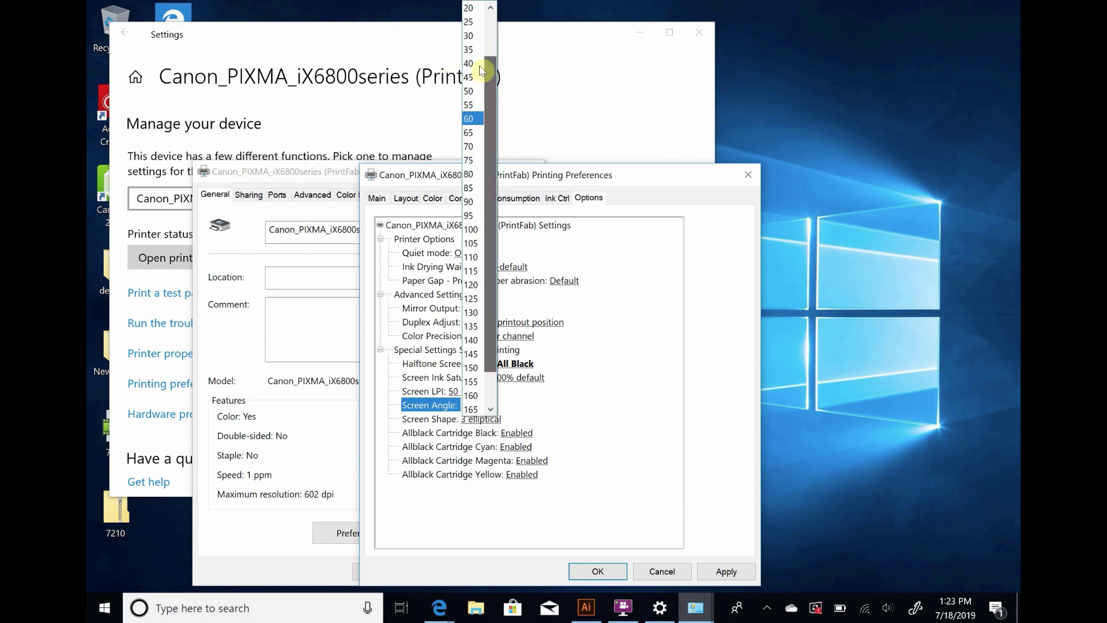
scroll(476, 69, up, 2)
click(472, 41)
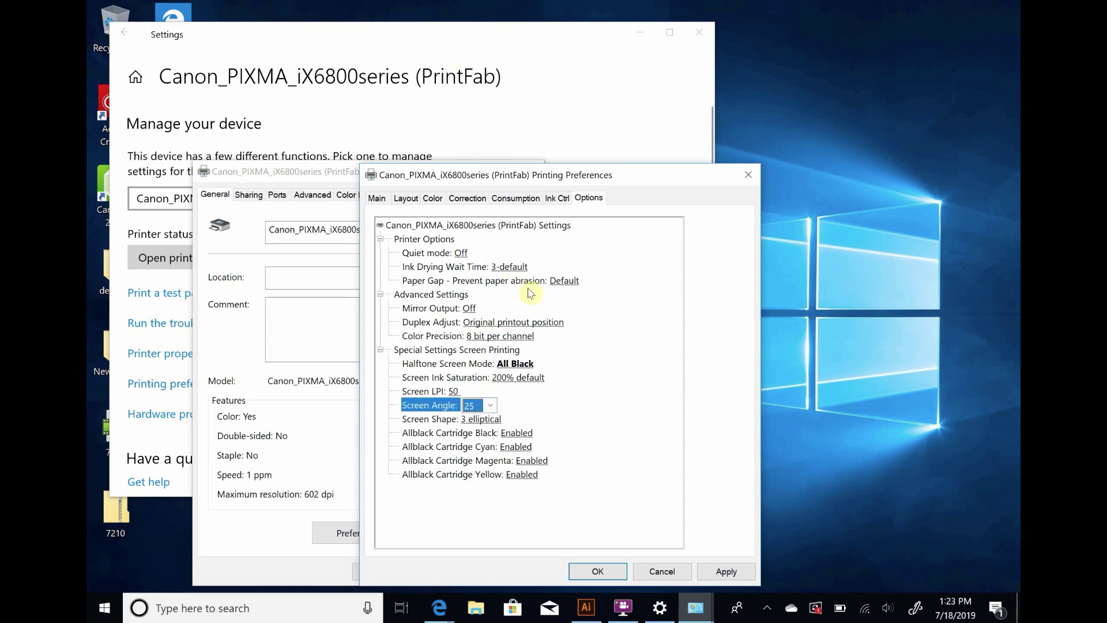
Set the Screen Shape to 0 round, then apply the preferences and close the printer's properties.
click(482, 419)
click(482, 419)
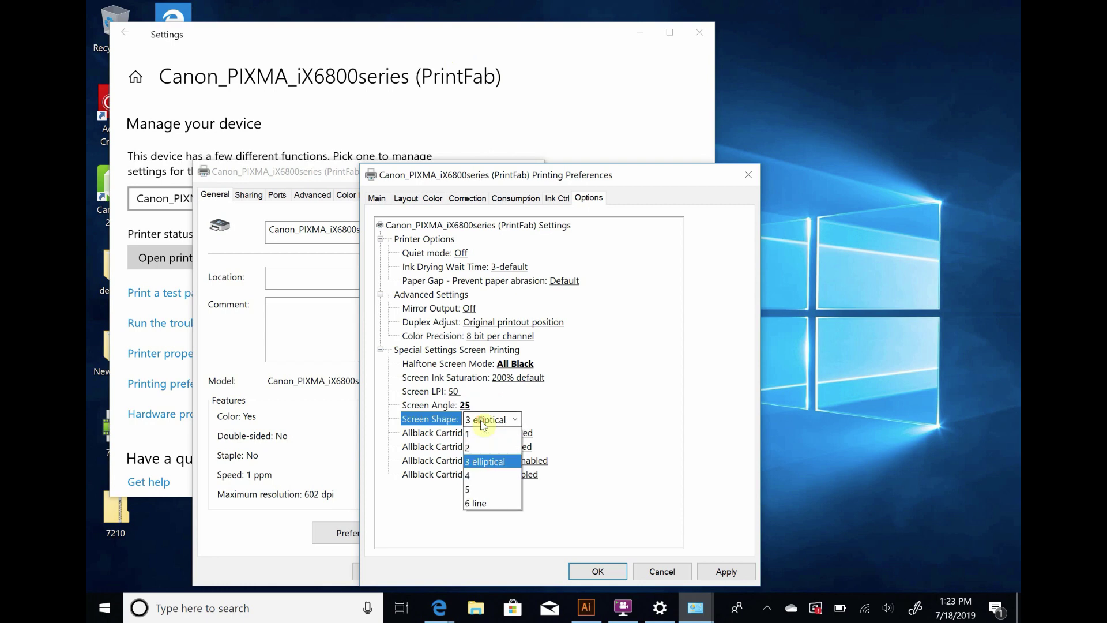
click(483, 437)
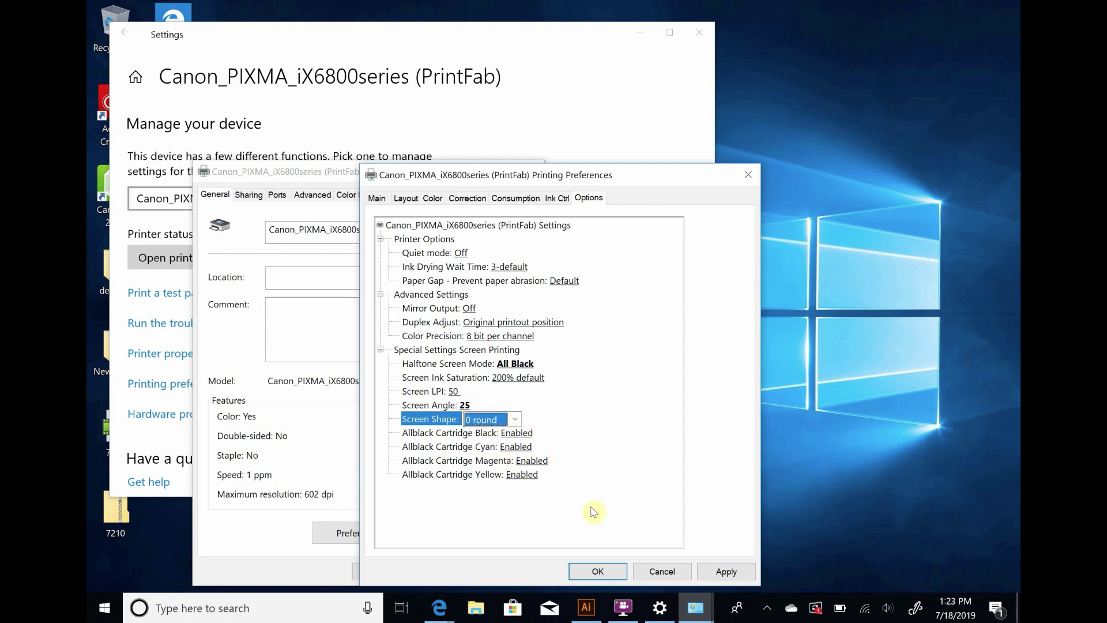
click(727, 571)
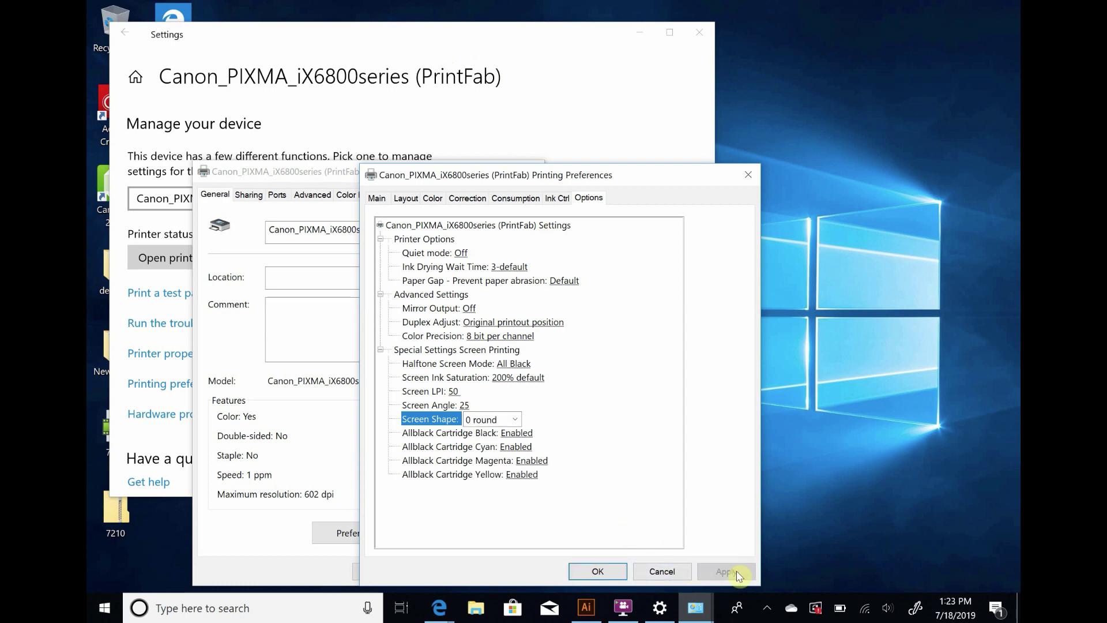
click(598, 572)
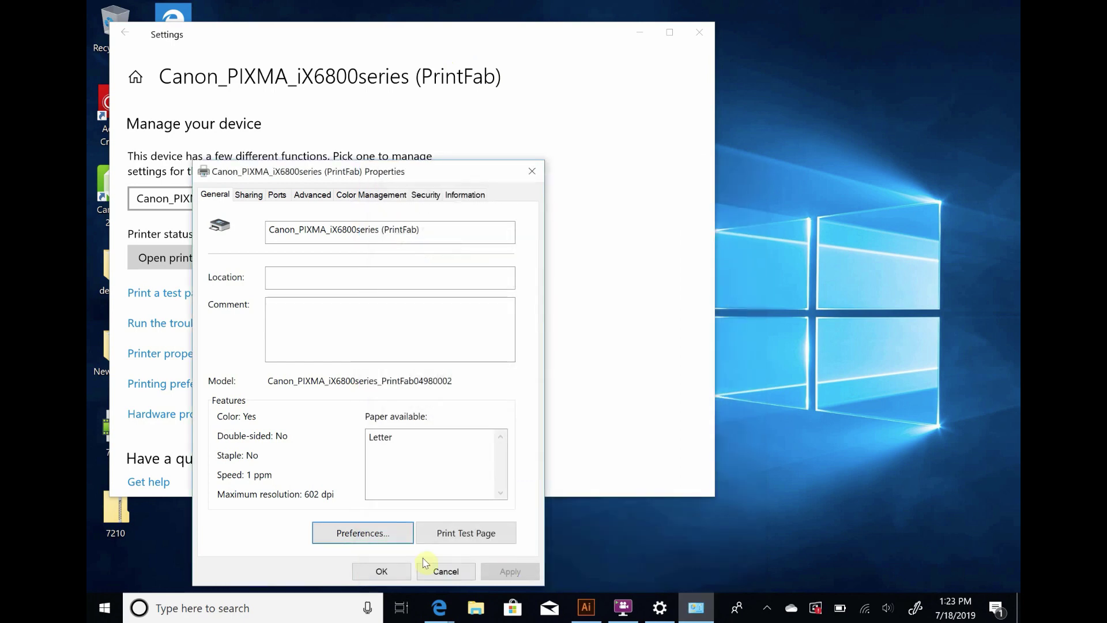
click(386, 571)
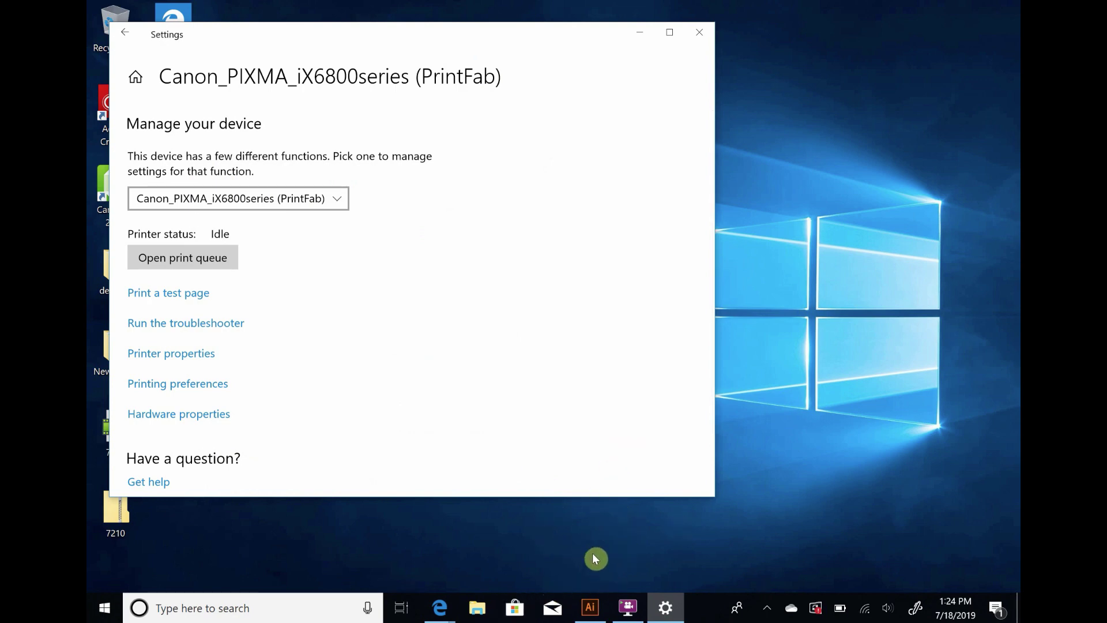
Switch to Illustrator, open the print settings for the grayscale swatch document and reposition the artwork on the page to about X 1.39 in, Y 2.21 in.
click(592, 608)
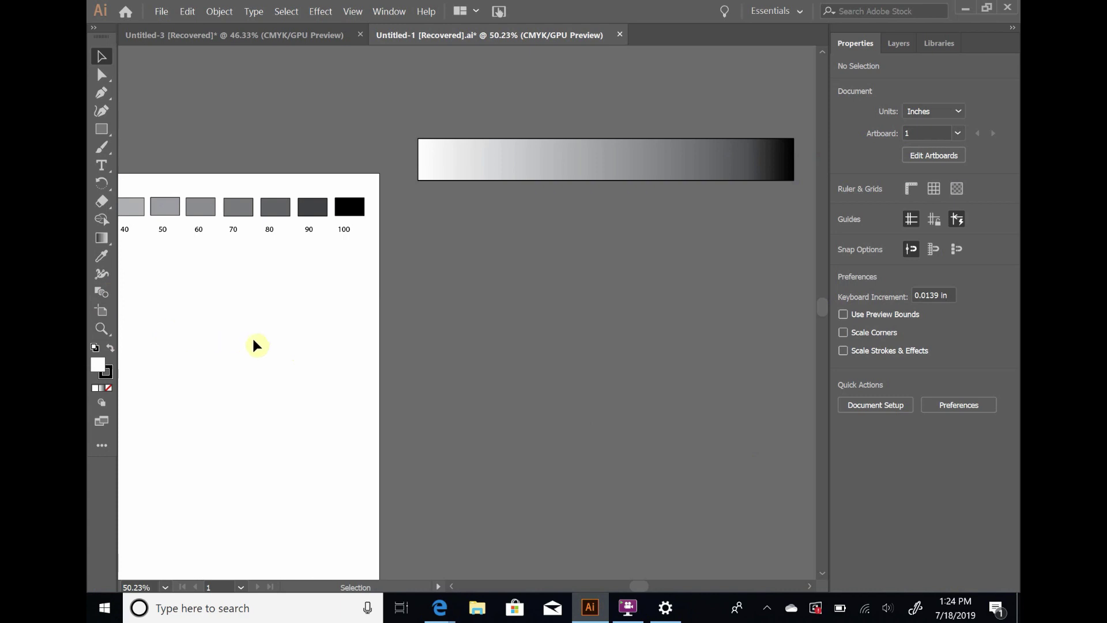
key(space)
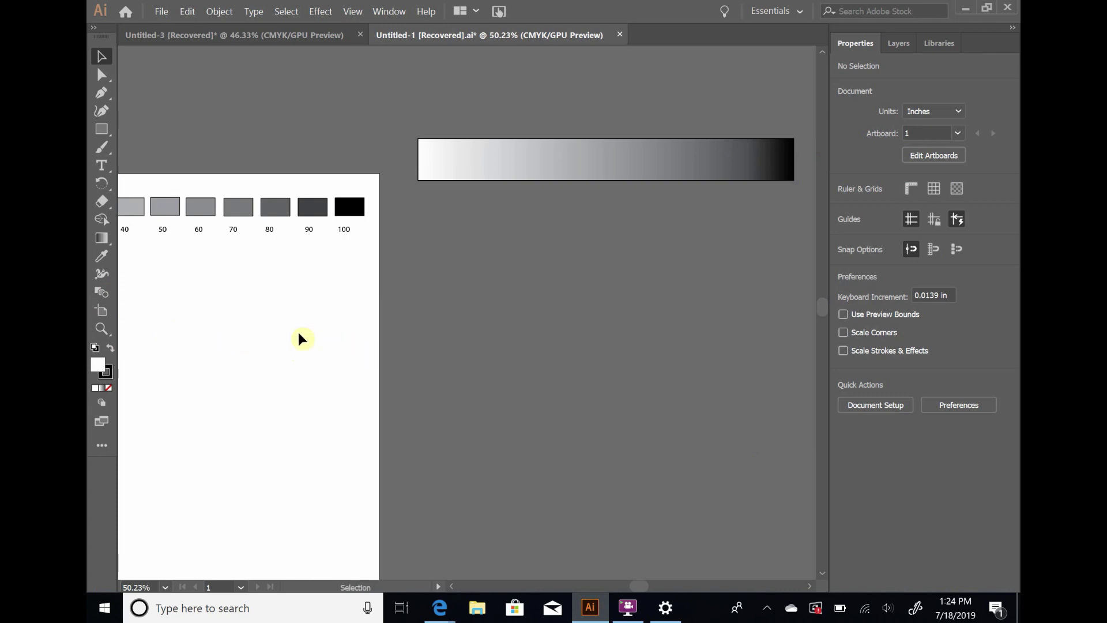
drag(300, 336, 320, 336)
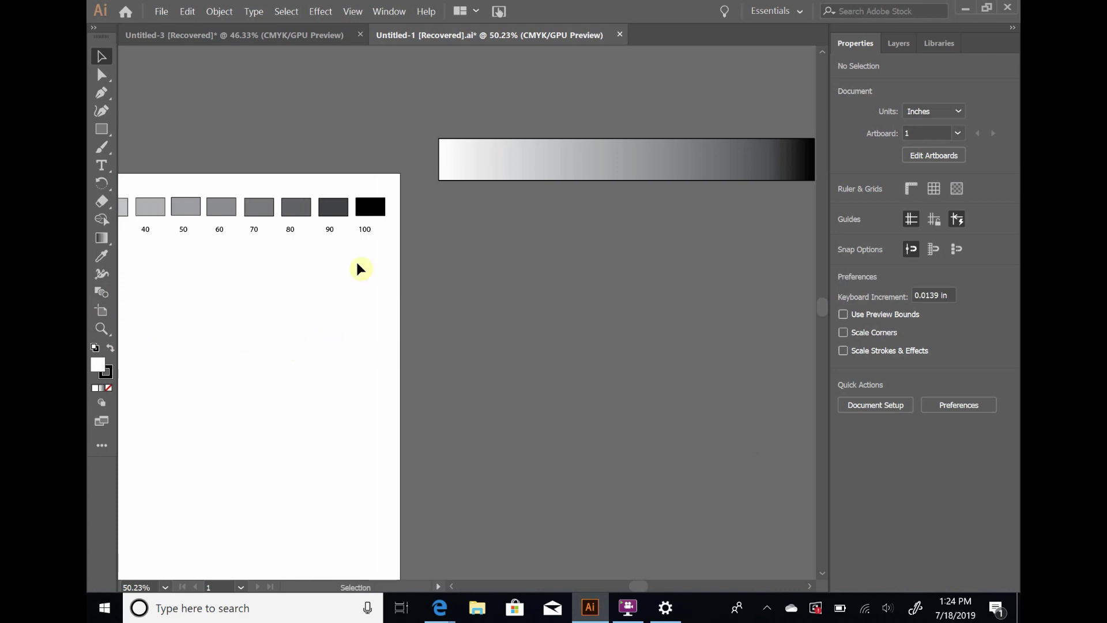
click(163, 12)
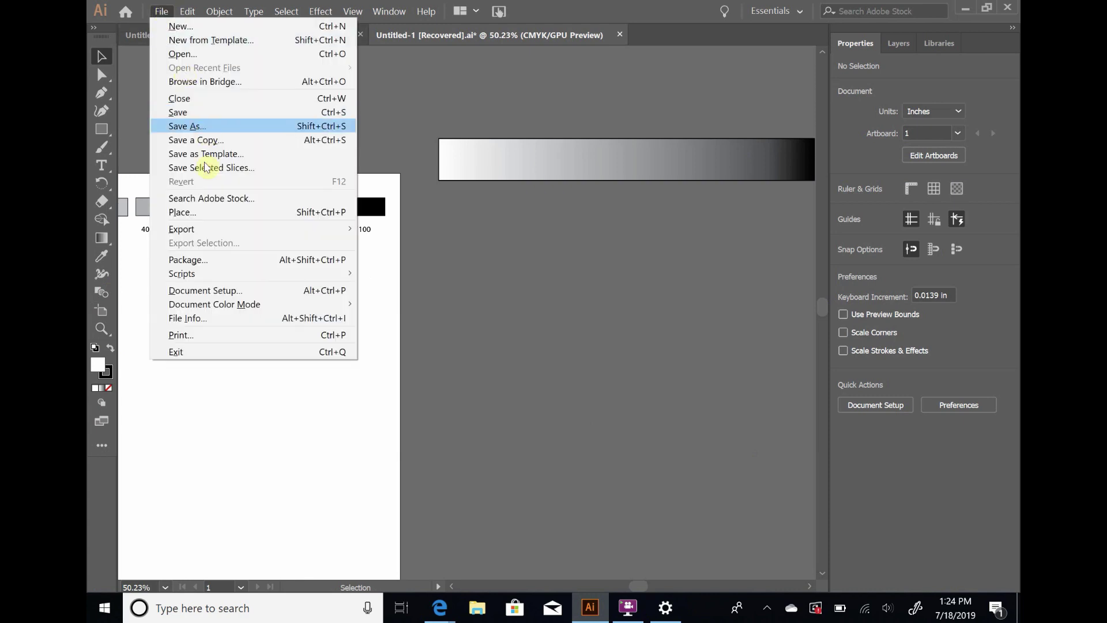
click(228, 334)
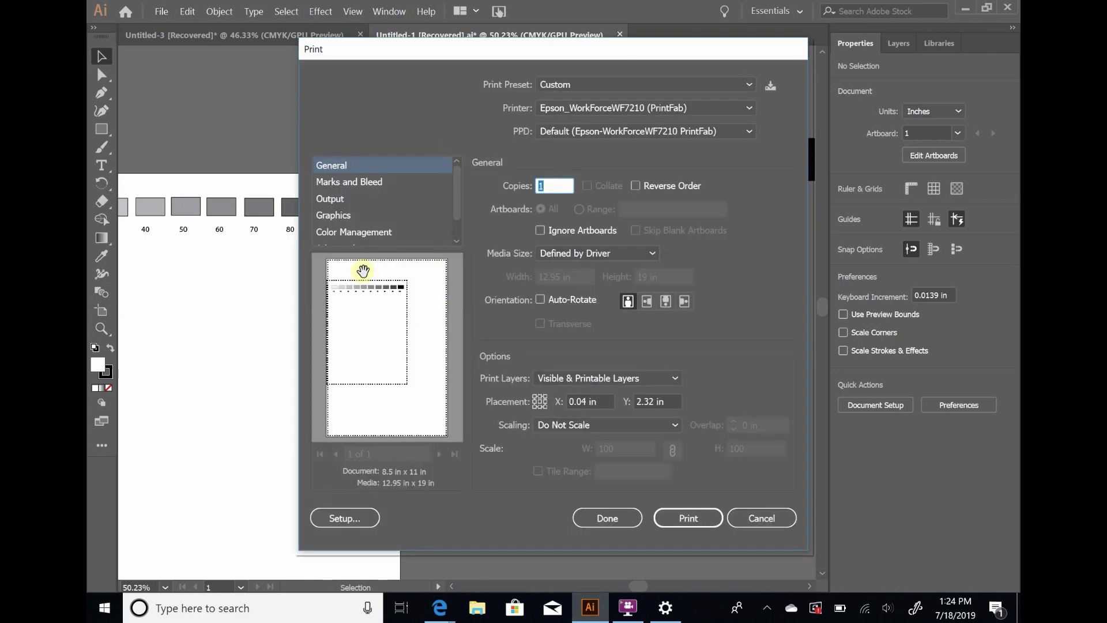
drag(389, 289, 397, 289)
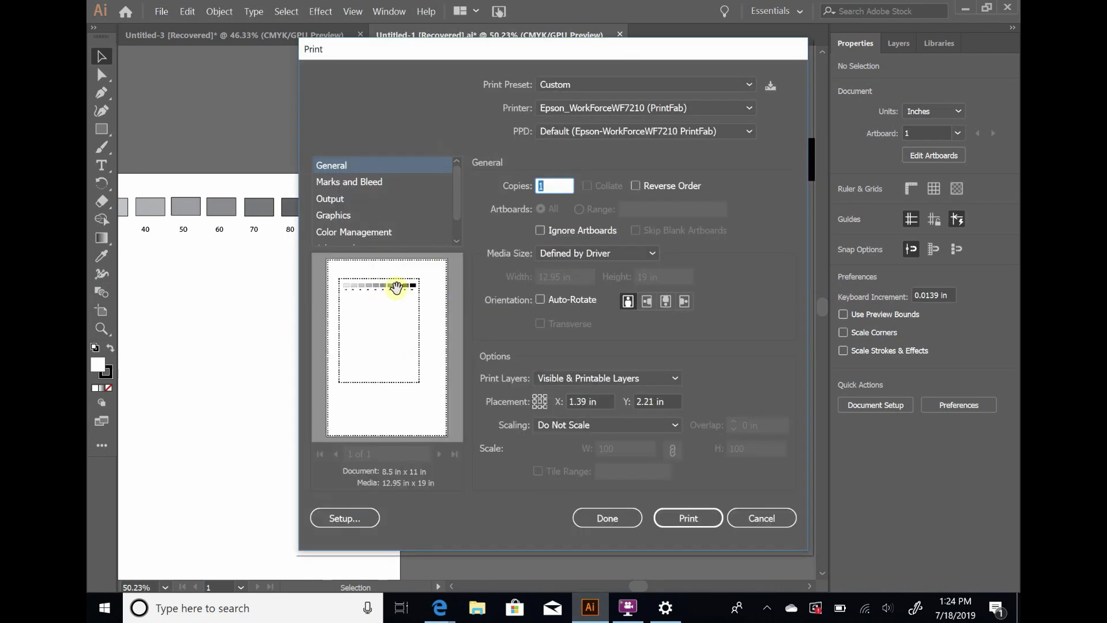
Choose Canon_PIXMA_iX6800series (PrintFab) as the printer and set the media size to A3+.
click(611, 113)
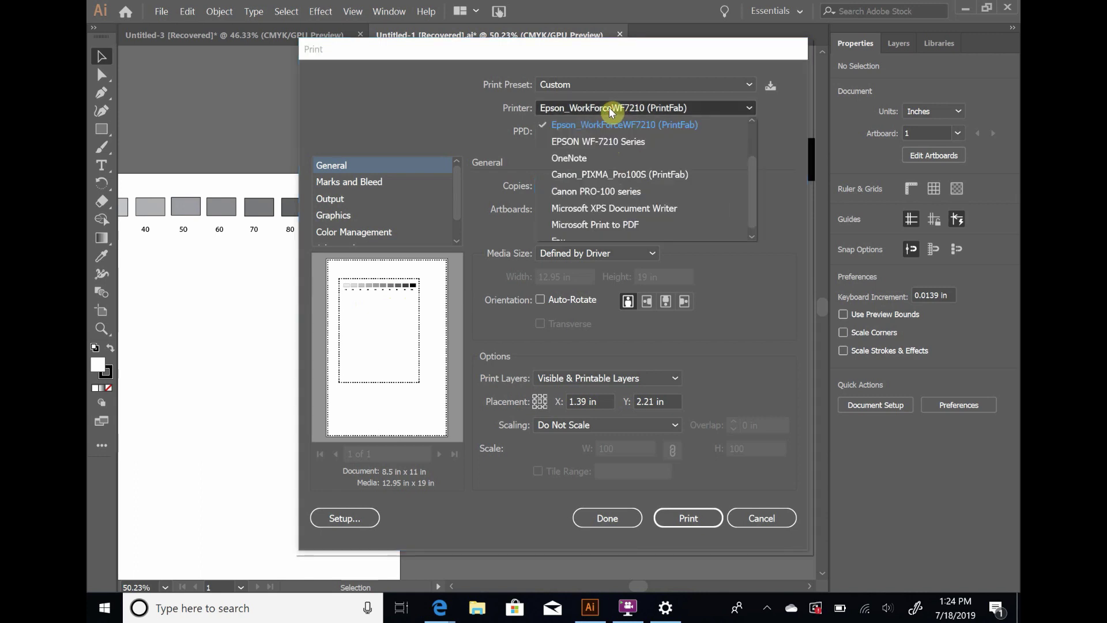
scroll(675, 181, up, 1)
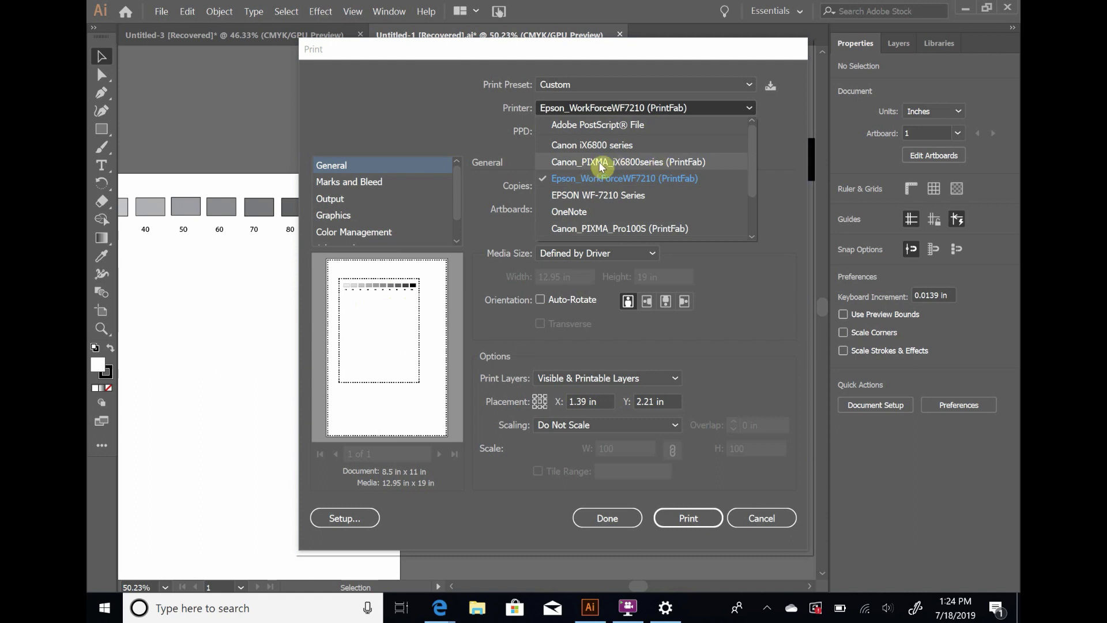
click(636, 162)
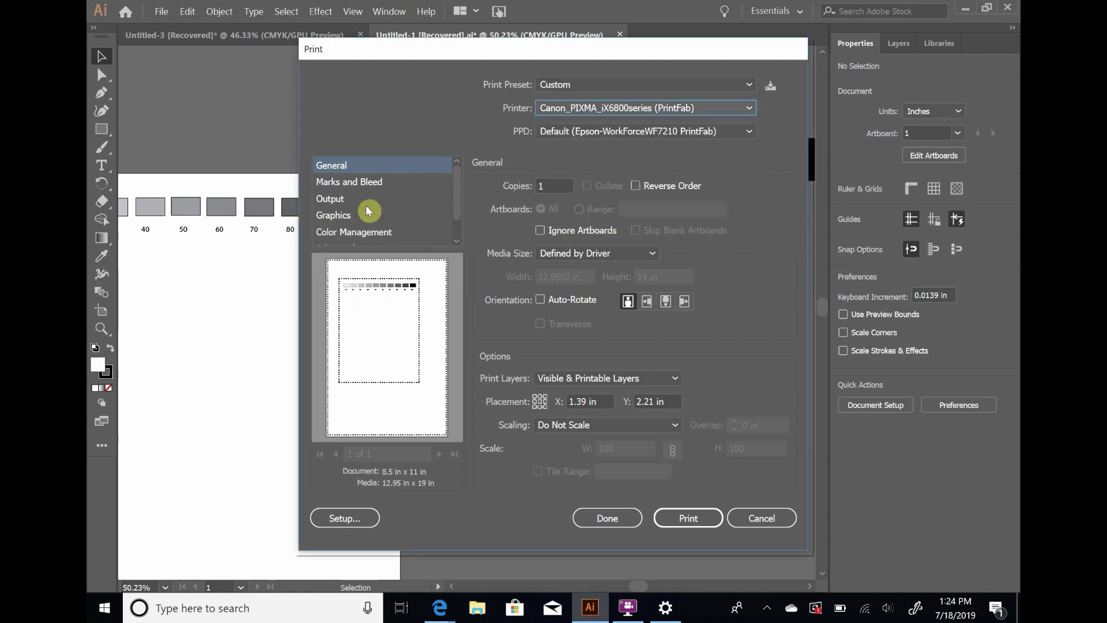
click(579, 255)
scroll(574, 330, down, 3)
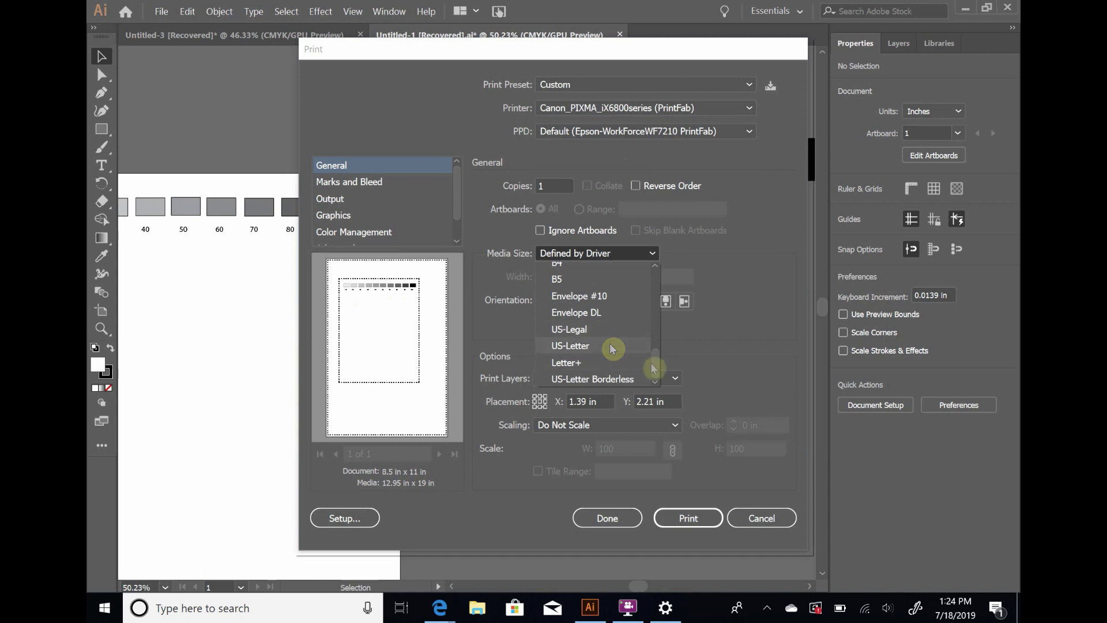
scroll(654, 369, up, 3)
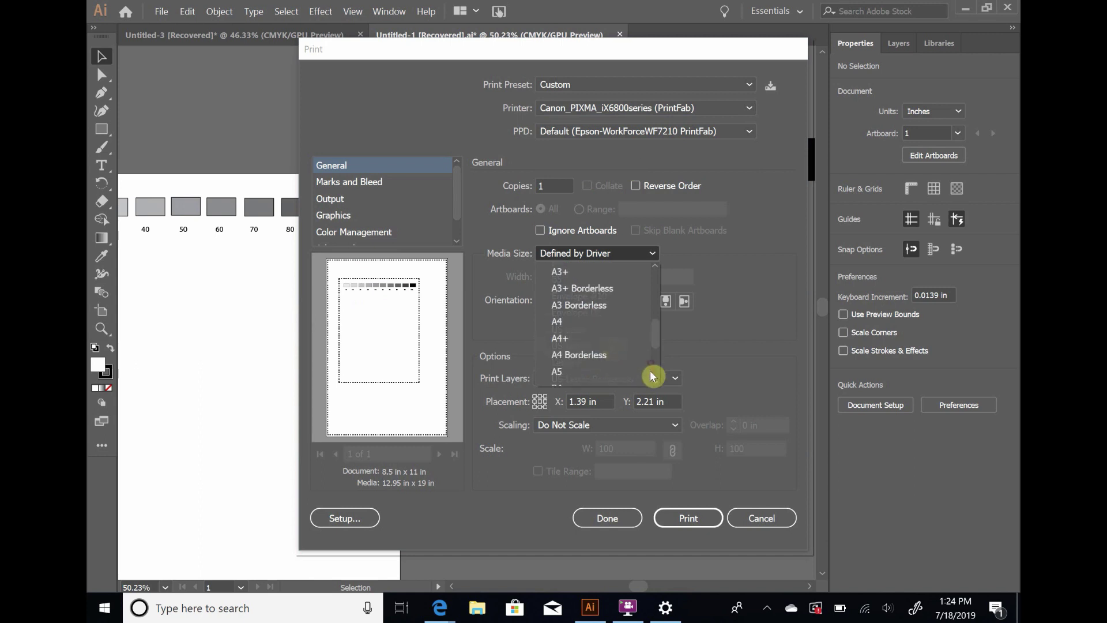
click(572, 273)
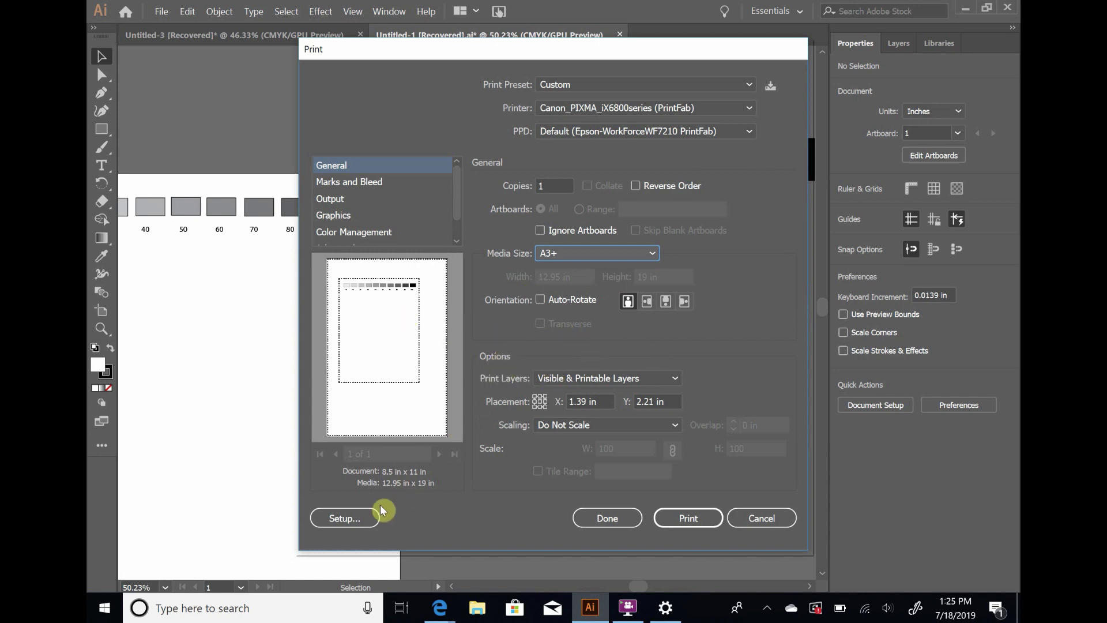
Set the Screen LPI to 44 in the PrintFab printer's preferences, reached from the print setup, and confirm back to the print settings.
click(346, 518)
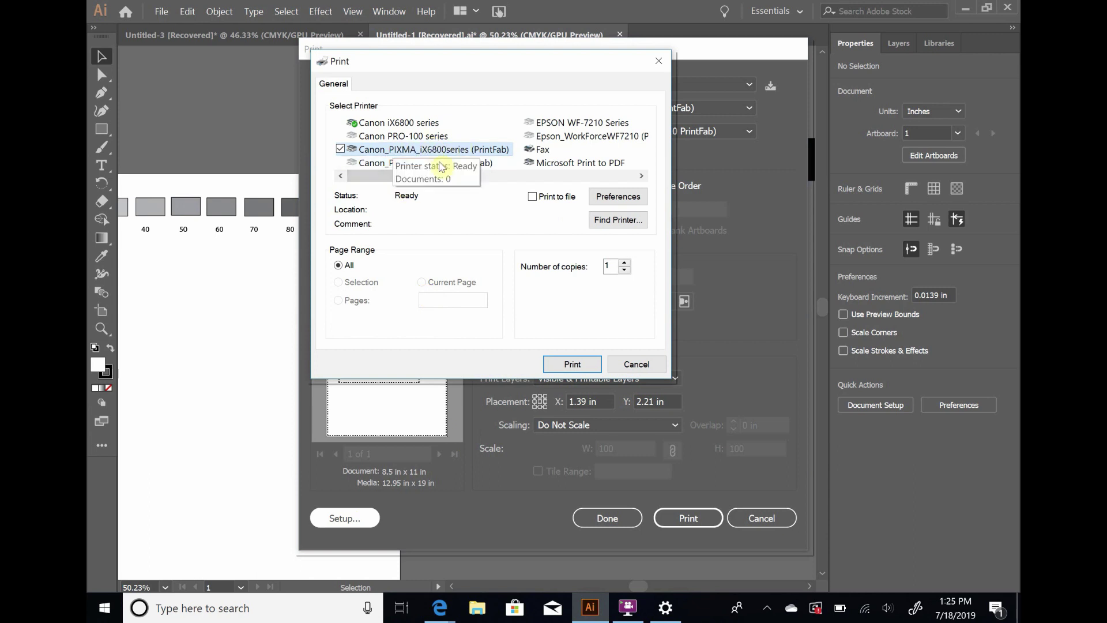
click(616, 198)
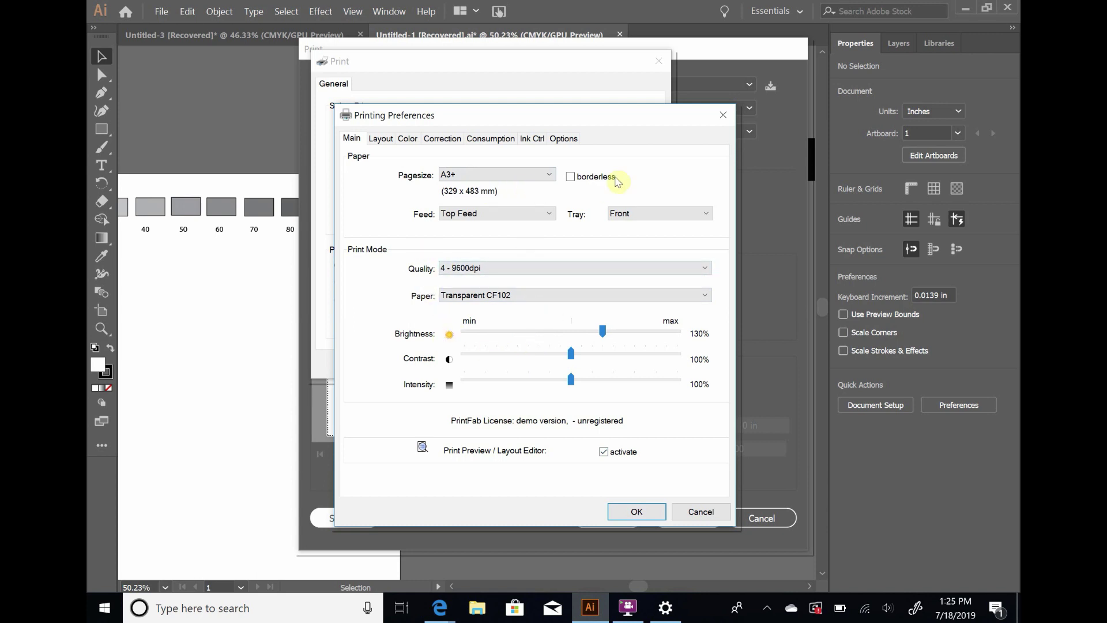
click(564, 141)
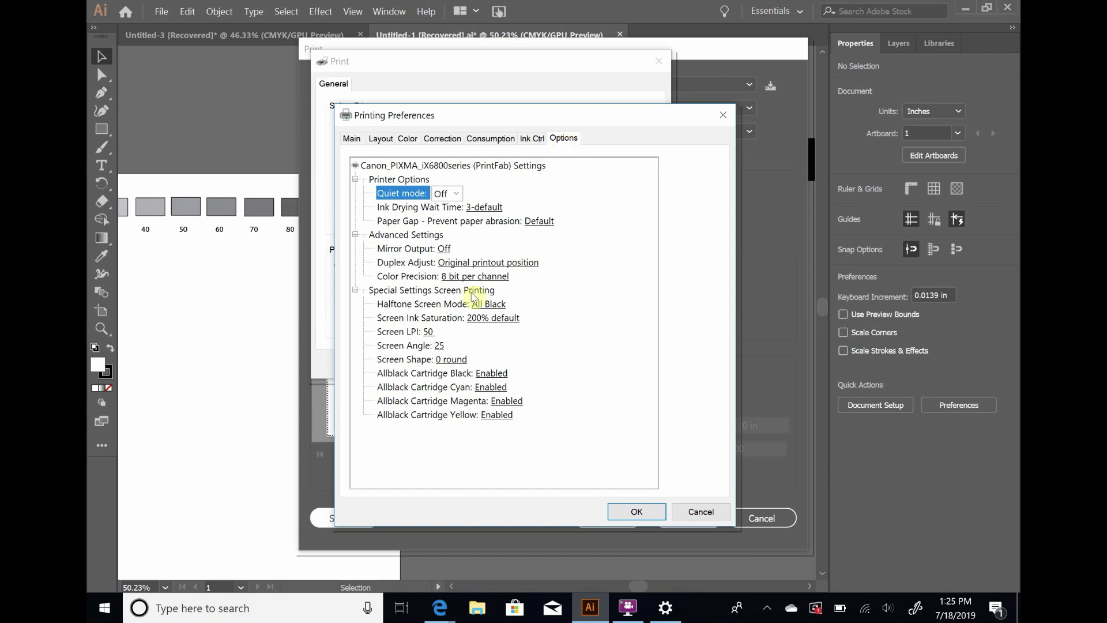
click(429, 332)
click(450, 337)
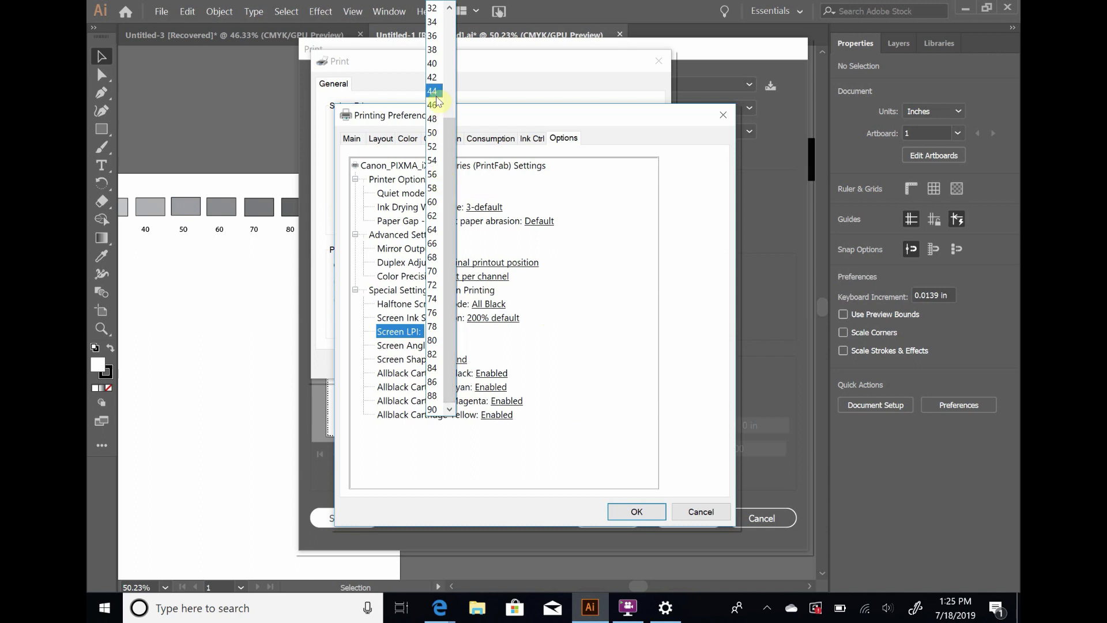
click(435, 94)
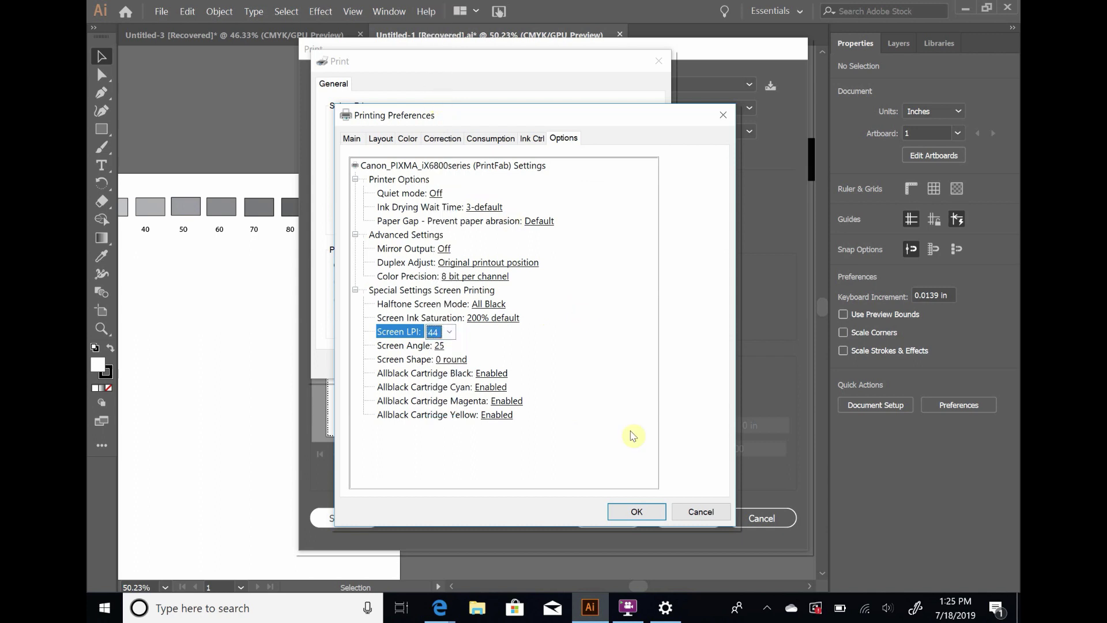
click(635, 512)
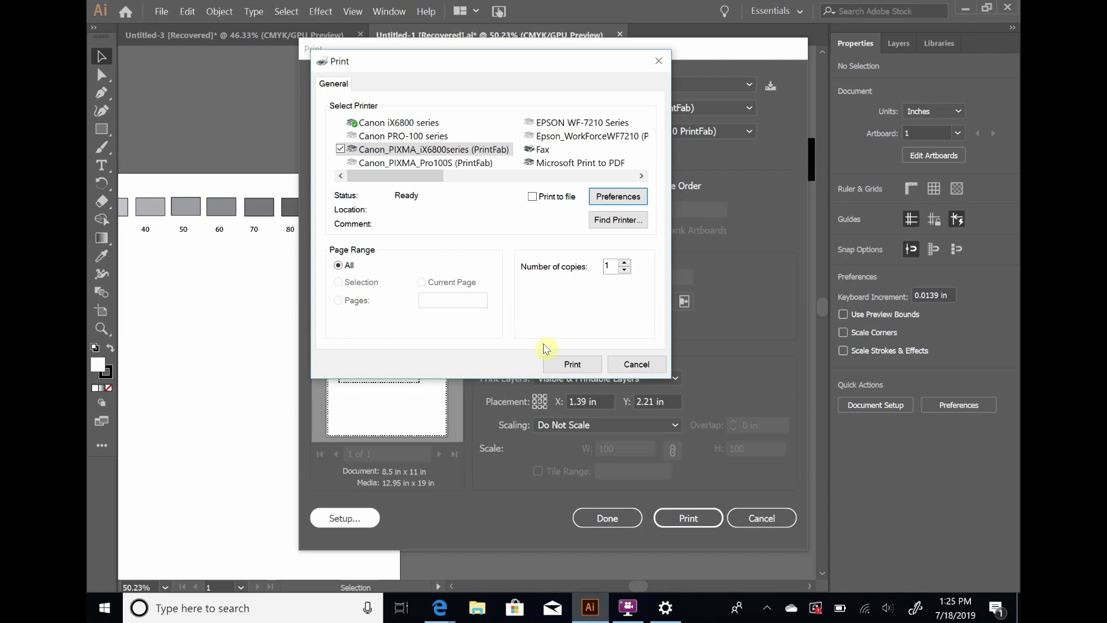
click(573, 365)
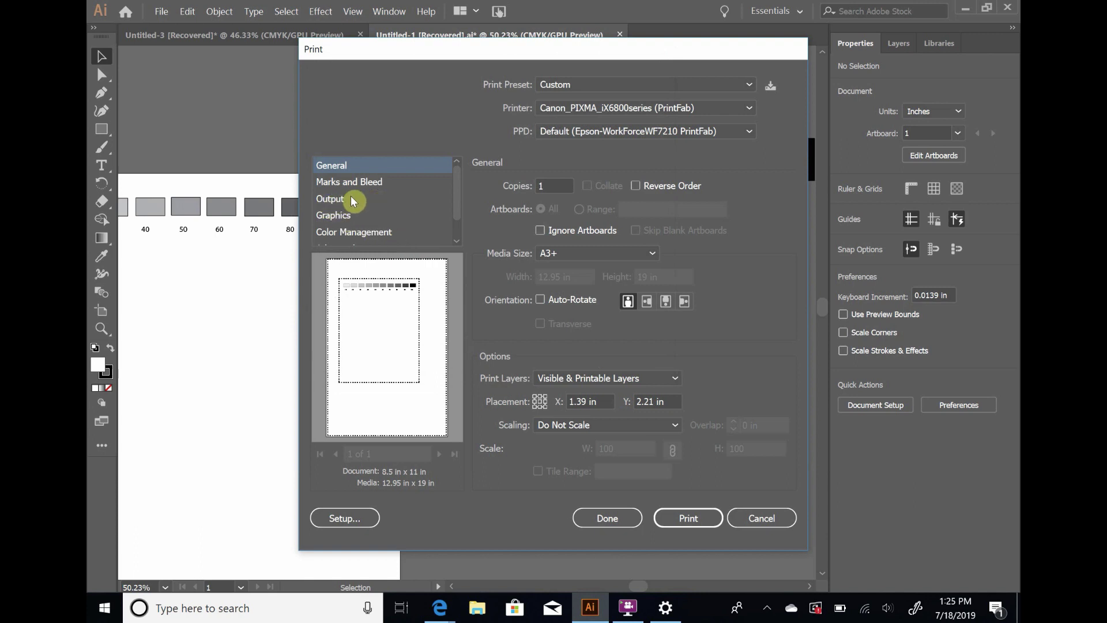
Open the Output settings of the print job.
click(330, 199)
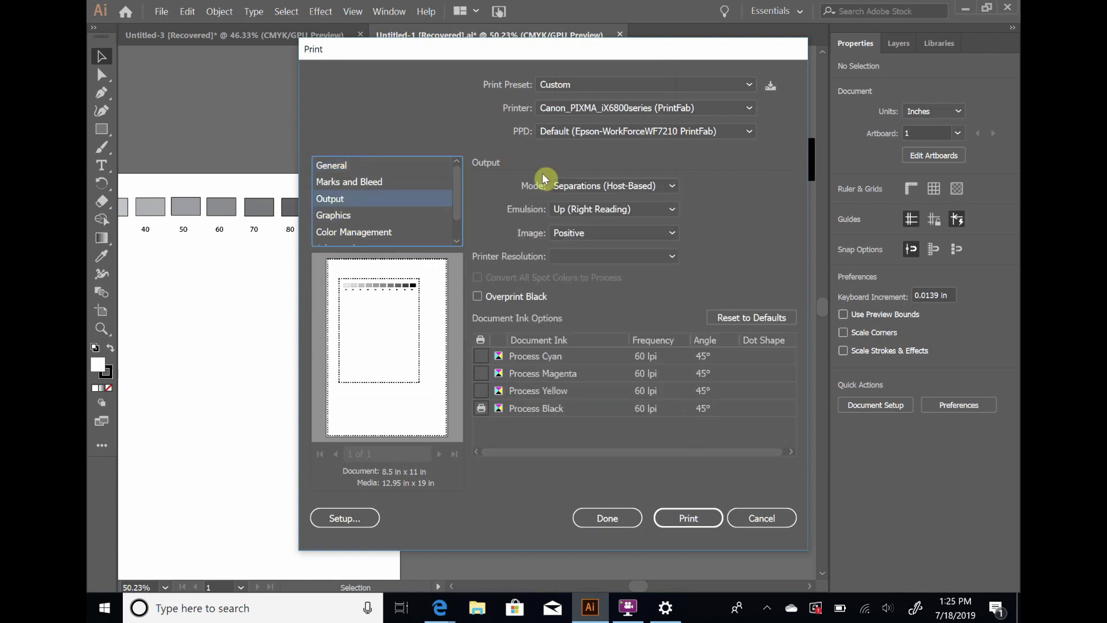